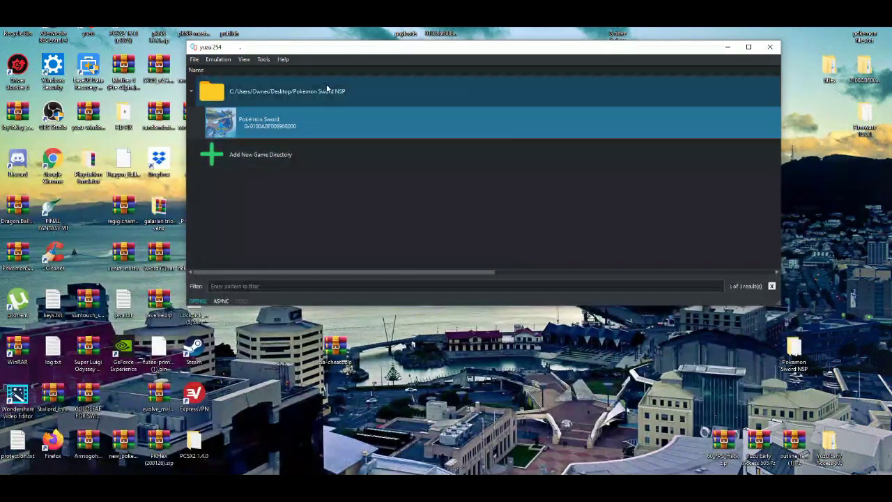
Step: Open the emulator's graphics configuration and set the internal resolution to 4x Native (5120x2880)
{"action": "left_click", "coordinate": [217, 60]}
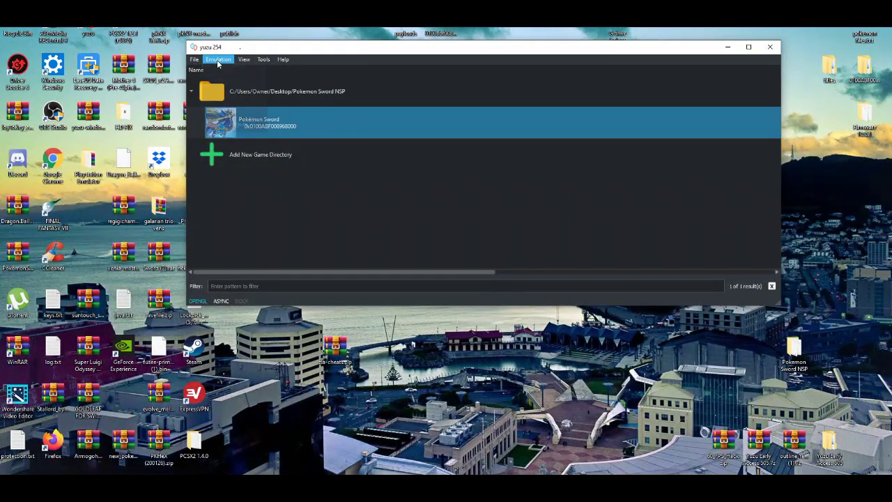
{"action": "left_click", "coordinate": [222, 125]}
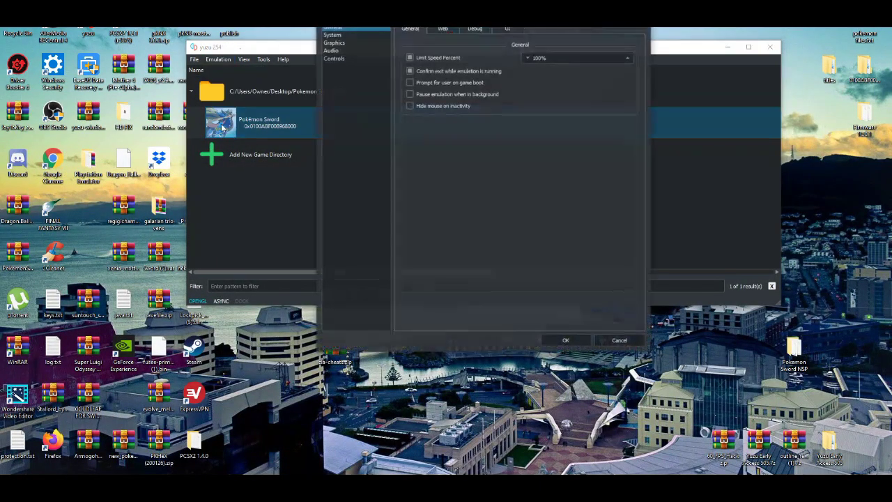
{"action": "left_click", "coordinate": [334, 44]}
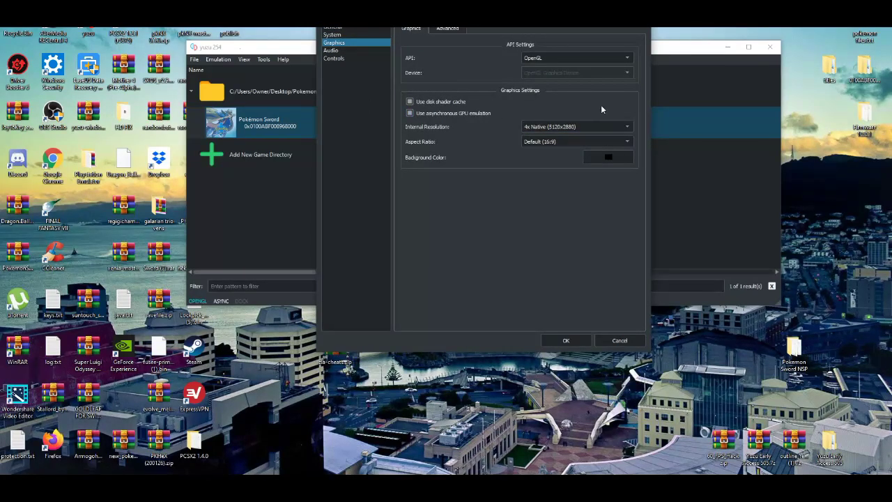
{"action": "left_click", "coordinate": [592, 126]}
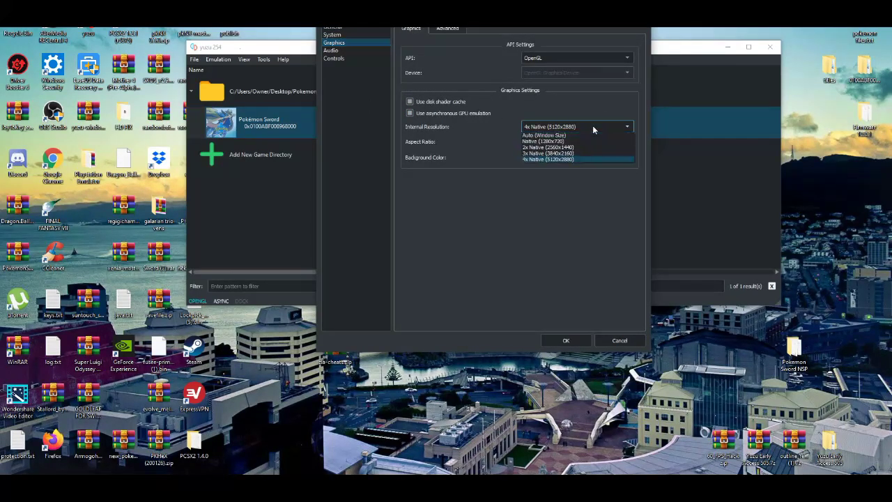
{"action": "left_click", "coordinate": [562, 159]}
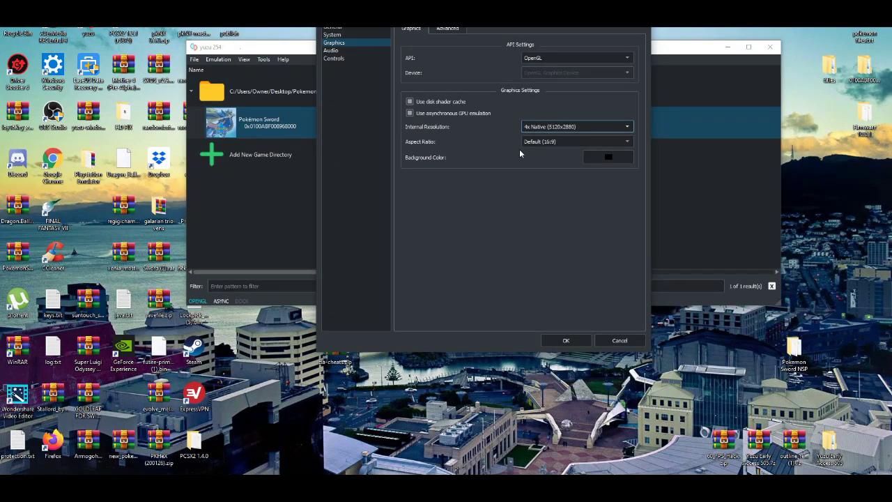
Step: Set the accuracy level in the advanced graphics settings to High and accept the configuration
{"action": "left_click", "coordinate": [448, 28]}
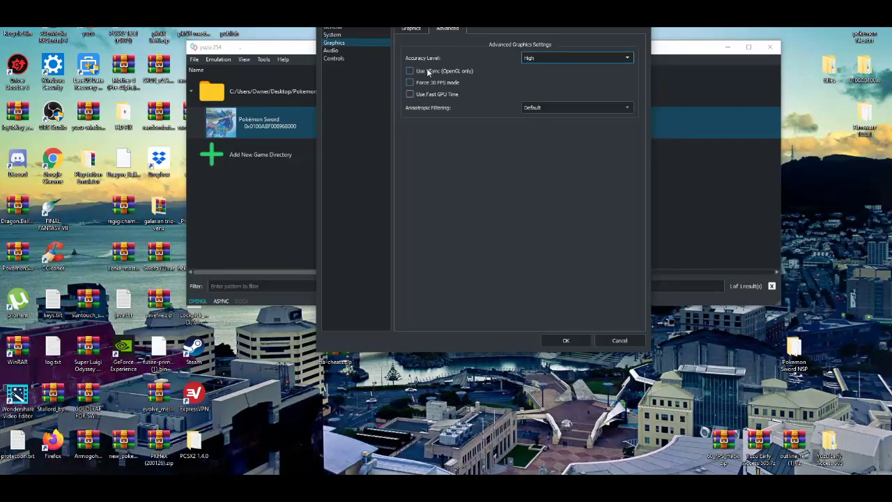
{"action": "left_click", "coordinate": [557, 58]}
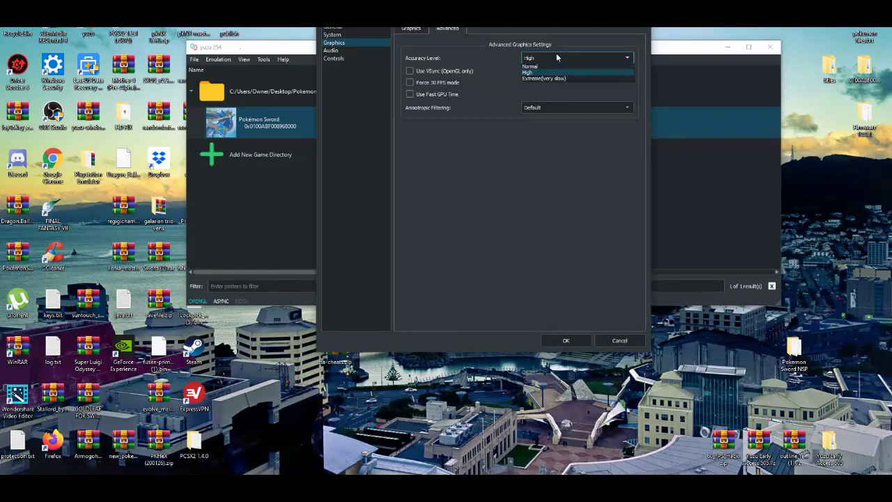
{"action": "left_click", "coordinate": [549, 72]}
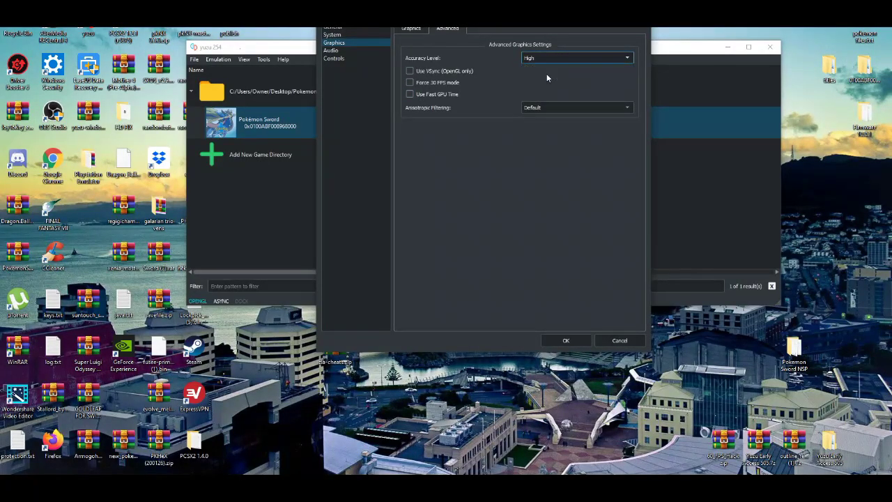
{"action": "left_click", "coordinate": [569, 341]}
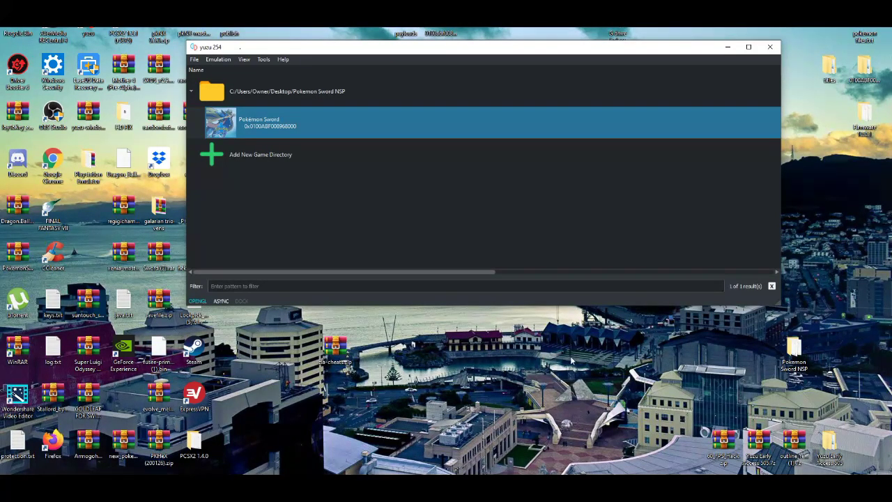
Step: Check the add-ons listed in the properties of Pokémon Sword, and close them without changes
{"action": "right_click", "coordinate": [378, 125]}
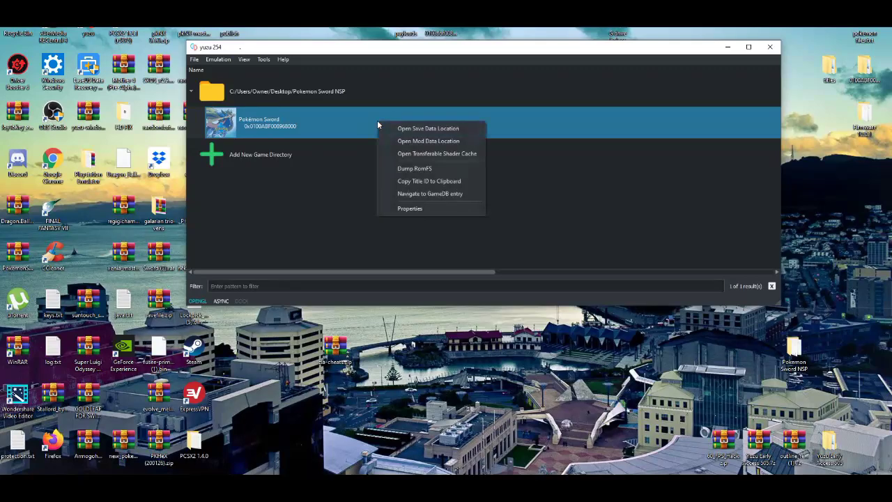
{"action": "left_click", "coordinate": [412, 210]}
{"action": "left_click", "coordinate": [550, 287]}
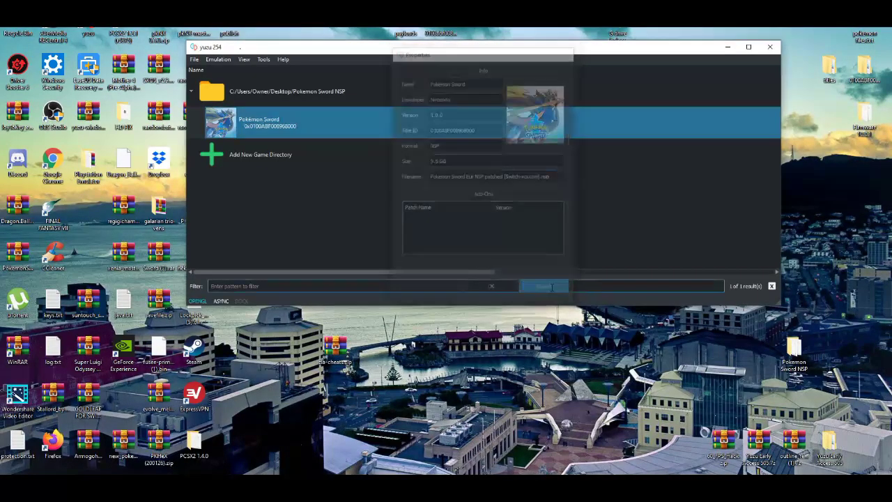
Step: Open the 60_FPS_Hack.zip archive from the desktop, dismiss the WinRAR notice and select the 60 FPS Hack folder
{"action": "double_click", "coordinate": [722, 453]}
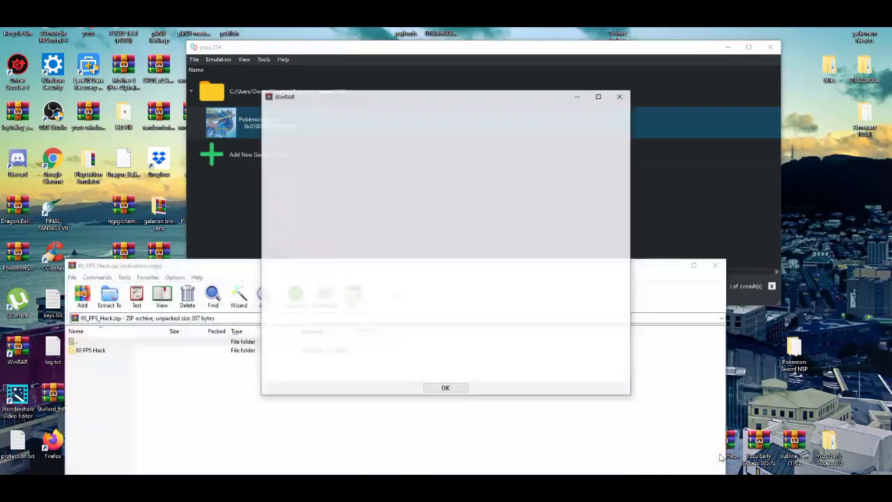
{"action": "left_click", "coordinate": [623, 99]}
{"action": "left_click", "coordinate": [239, 353]}
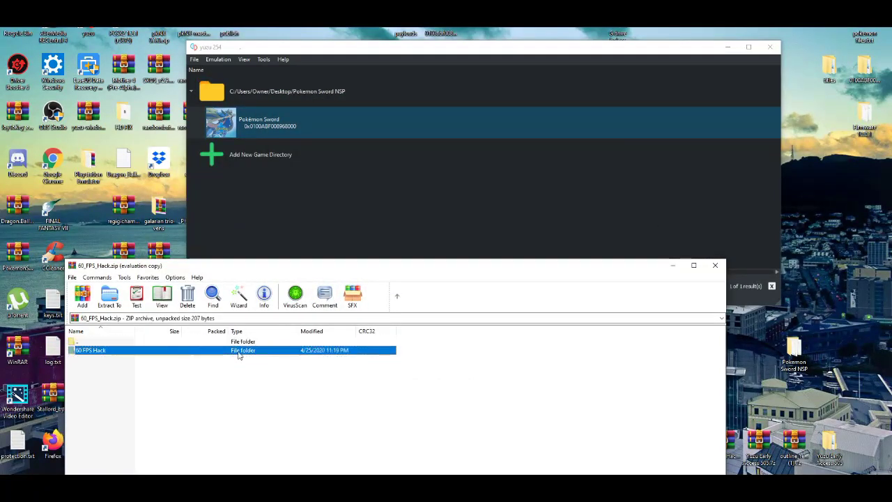
Step: Copy the 60 FPS Hack folder from the archive into Pokémon Sword's mod data folder, and close both windows
{"action": "right_click", "coordinate": [311, 125]}
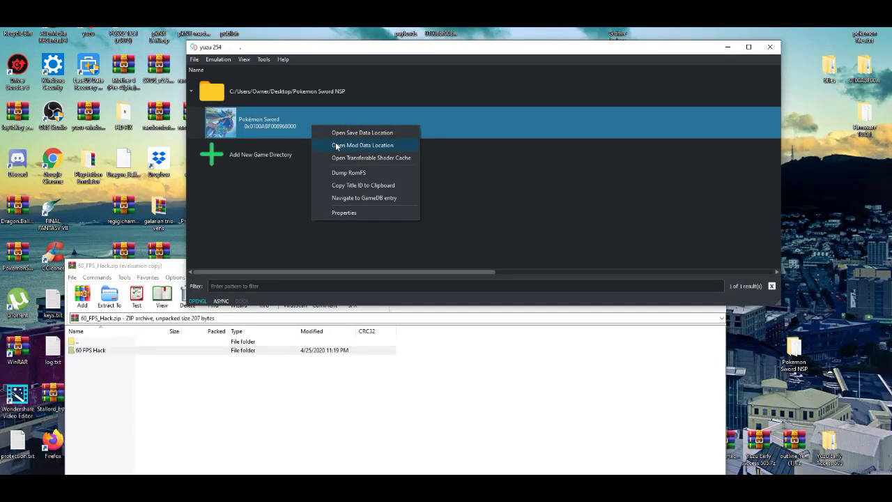
{"action": "left_click", "coordinate": [337, 146]}
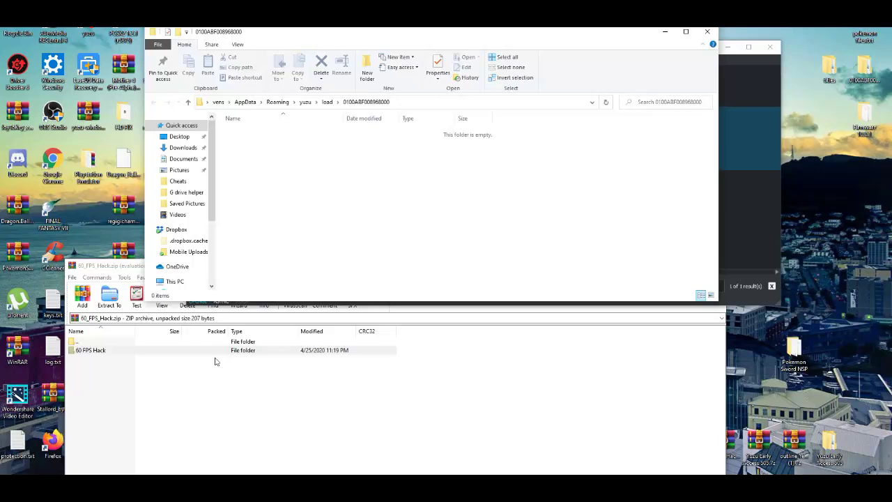
{"action": "left_click", "coordinate": [223, 354]}
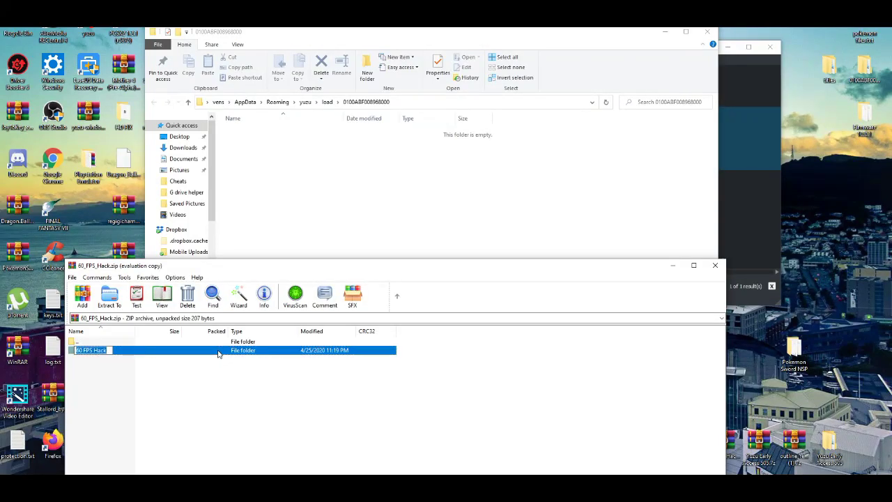
{"action": "left_click", "coordinate": [222, 373]}
{"action": "left_click", "coordinate": [238, 354]}
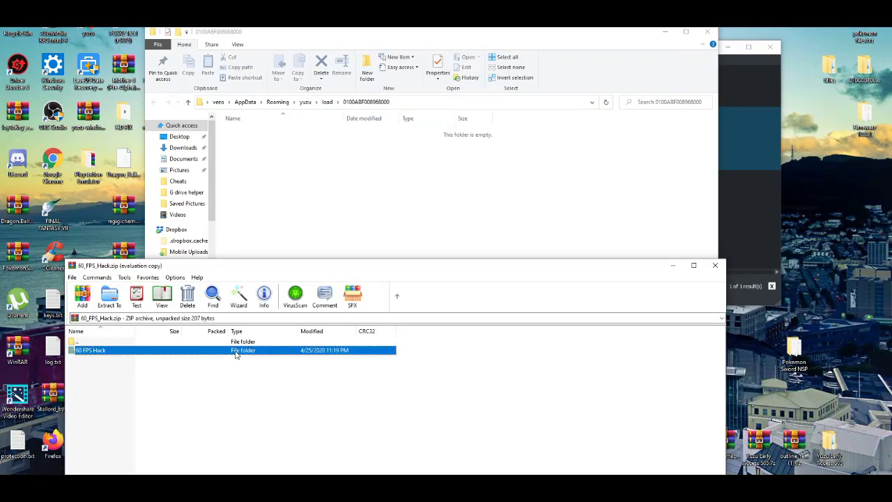
{"action": "left_click_drag", "start_coordinate": [229, 355], "coordinate": [278, 183]}
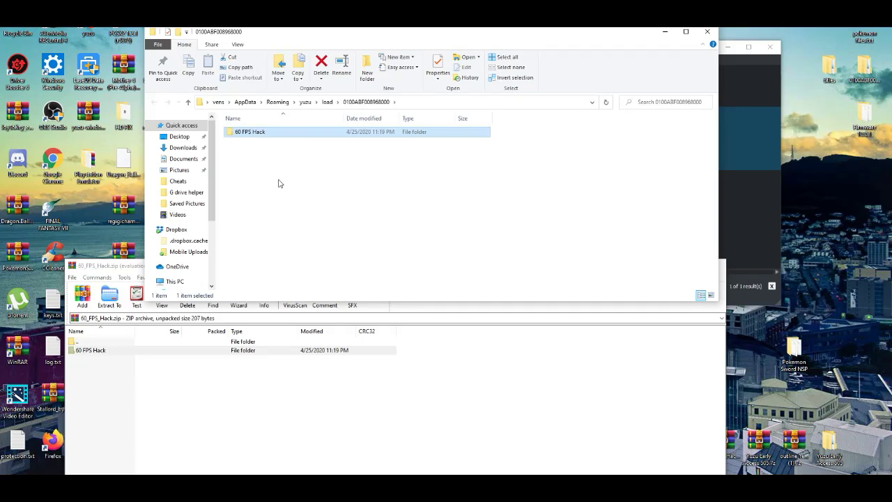
{"action": "left_click", "coordinate": [496, 408]}
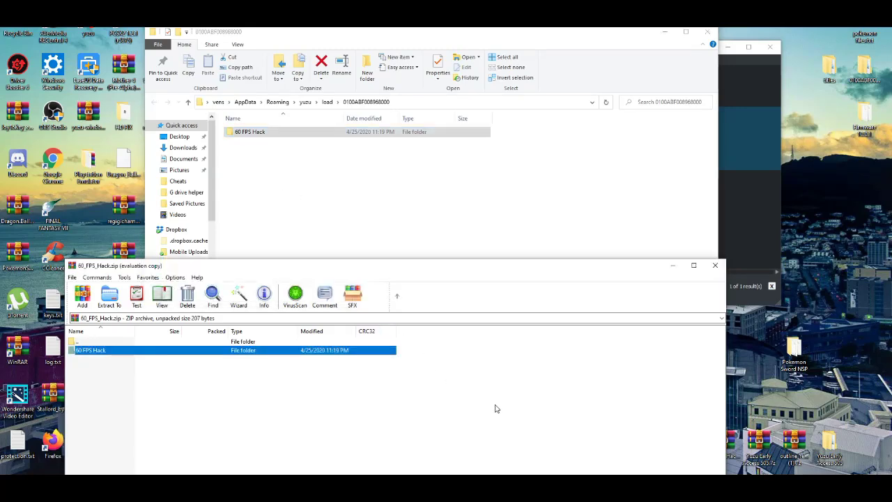
{"action": "left_click", "coordinate": [716, 266]}
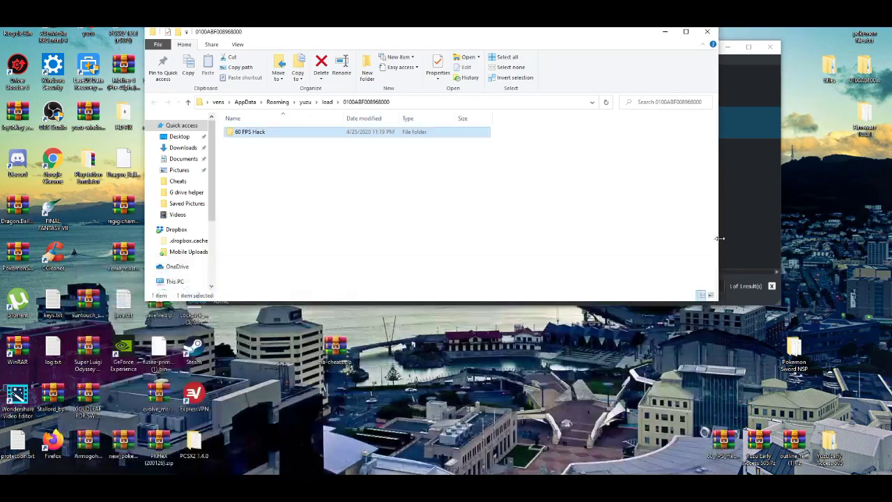
{"action": "left_click", "coordinate": [709, 33]}
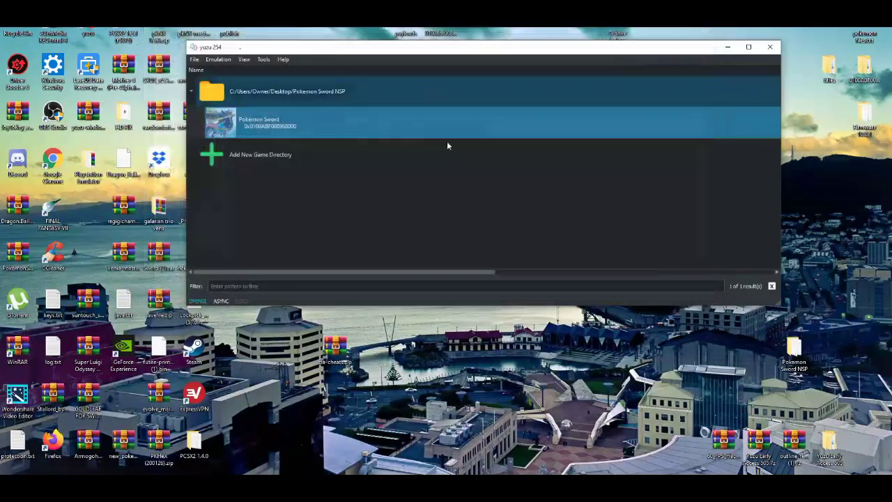
Step: Check in Pokémon Sword's properties whether the 60 FPS Hack add-on is enabled, and accept the dialog
{"action": "right_click", "coordinate": [294, 129]}
{"action": "left_click", "coordinate": [327, 215]}
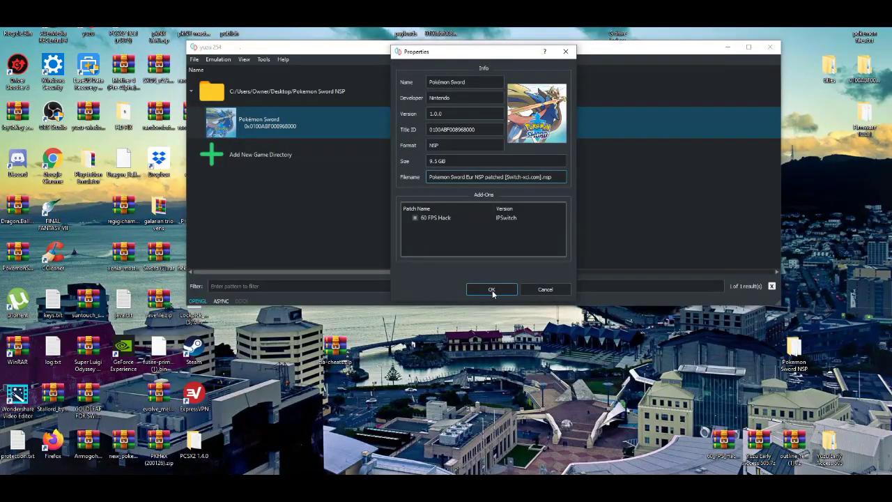
{"action": "left_click", "coordinate": [492, 289]}
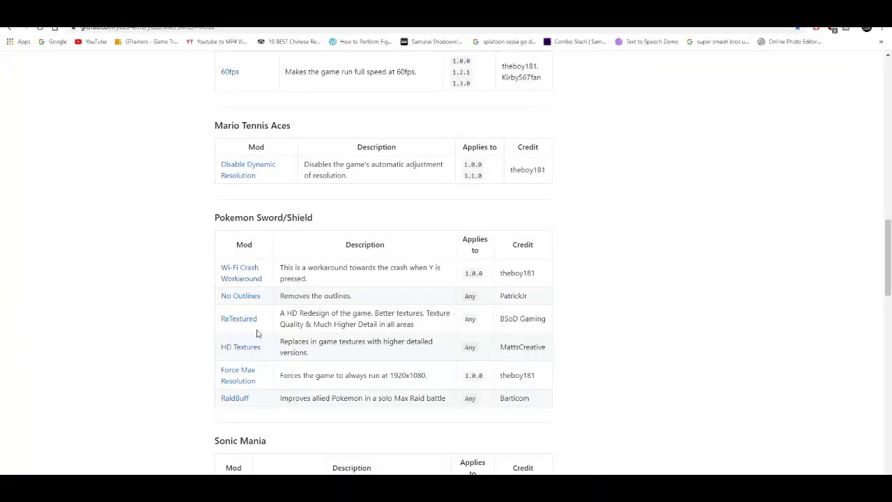
Step: In Chrome, download the Force Max Resolution and HD Textures mods listed for Pokemon Sword/Shield on the yuzu mods page
{"action": "left_click", "coordinate": [243, 382]}
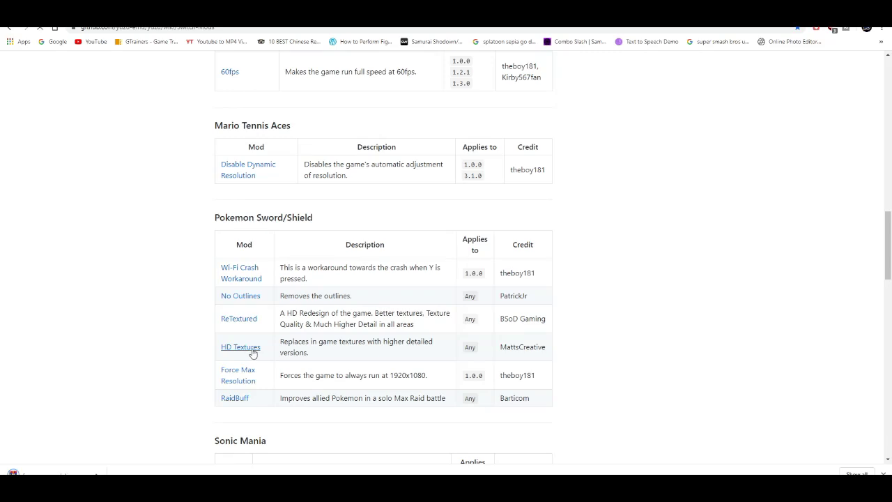
{"action": "left_click", "coordinate": [251, 351]}
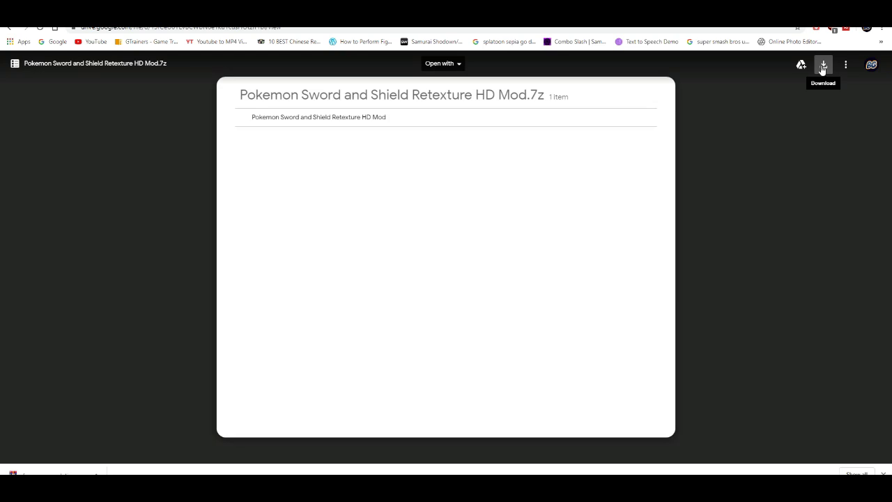
{"action": "left_click", "coordinate": [822, 65]}
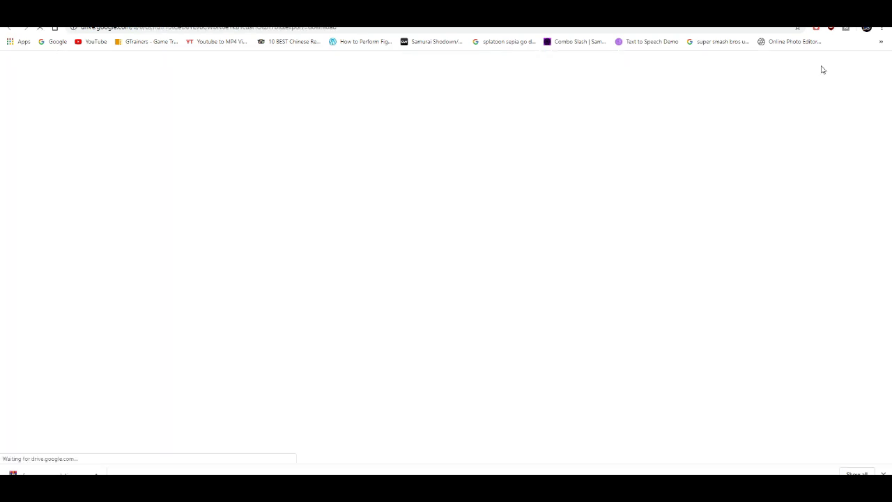
{"action": "left_click", "coordinate": [382, 148]}
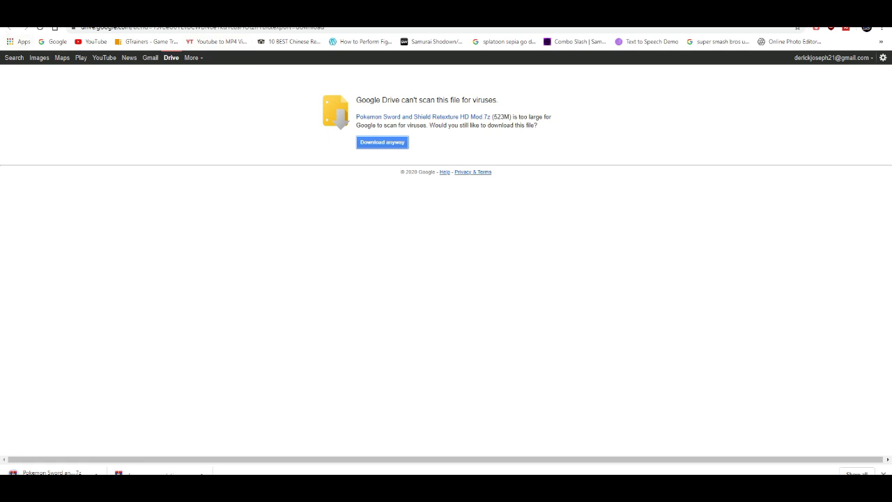
Step: Return to the yuzu mod list and download the No Outlines mod for Pokemon Sword/Shield
{"action": "left_click", "coordinate": [8, 27]}
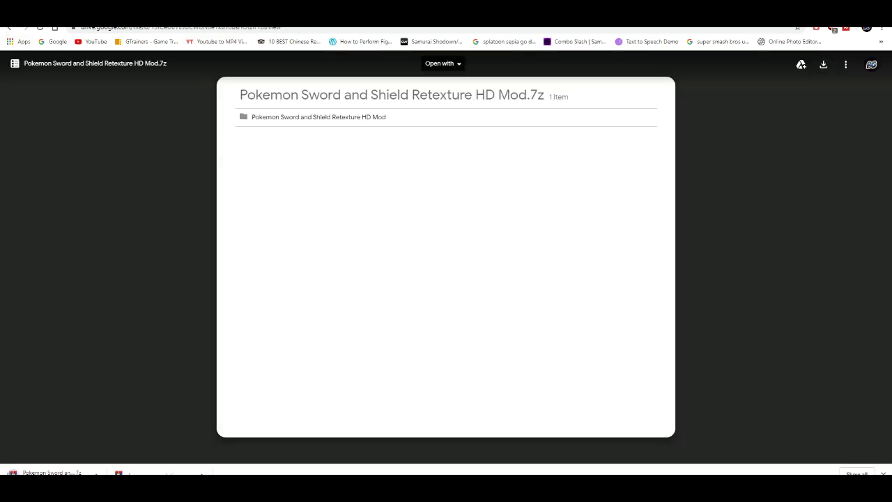
{"action": "left_click", "coordinate": [7, 28]}
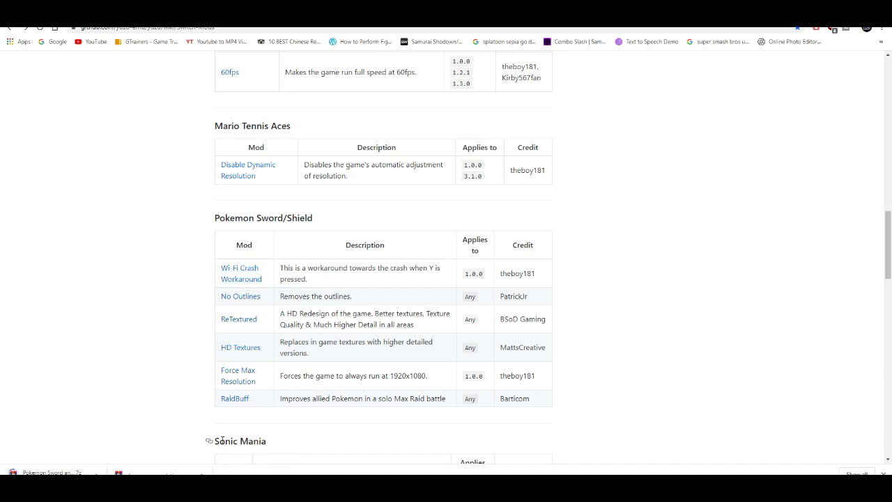
{"action": "left_click", "coordinate": [255, 301]}
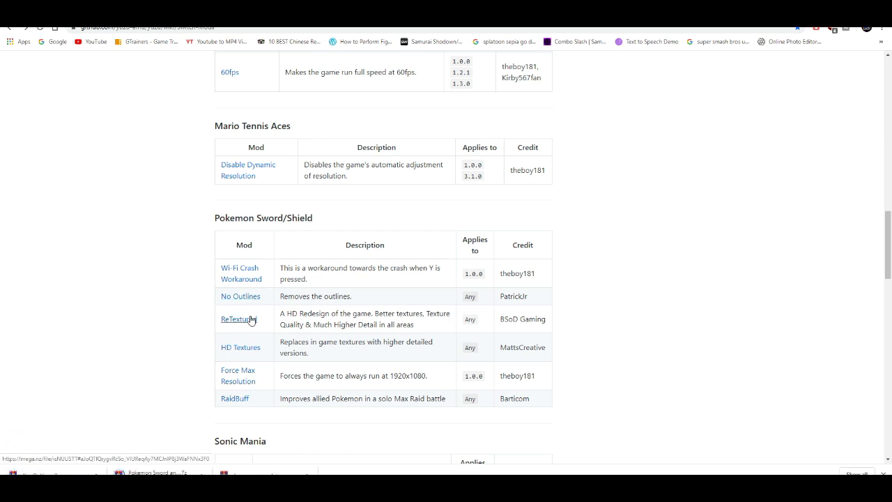
Step: Start downloading the ReTextured mod, Pokemon Retextured Alpha 1.0.zip, from MEGA and close the account sign-up panel
{"action": "left_click", "coordinate": [252, 320]}
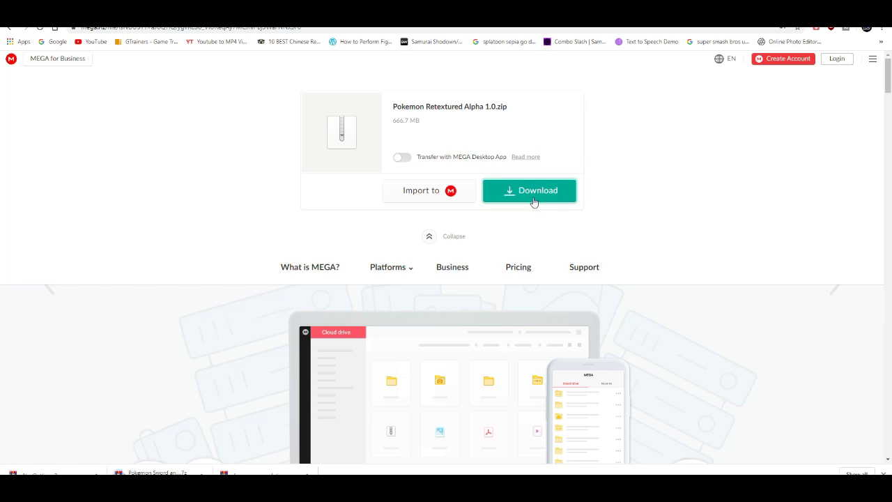
{"action": "left_click", "coordinate": [534, 202]}
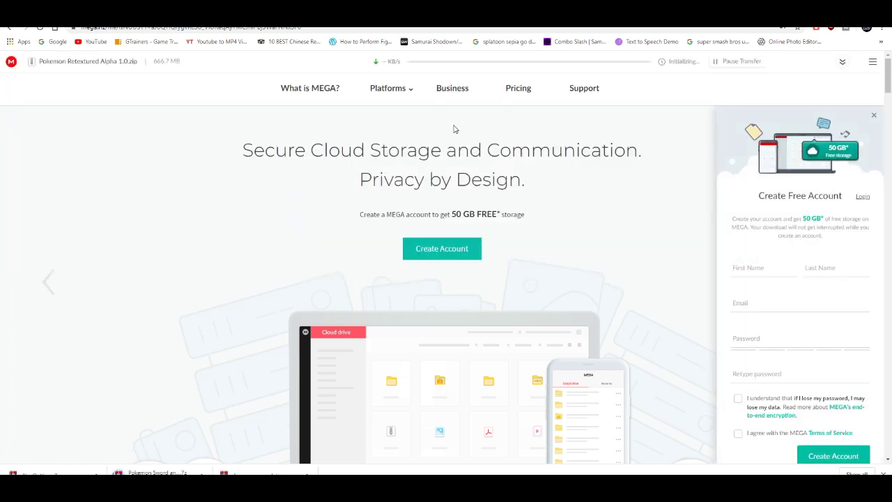
{"action": "left_click", "coordinate": [874, 116]}
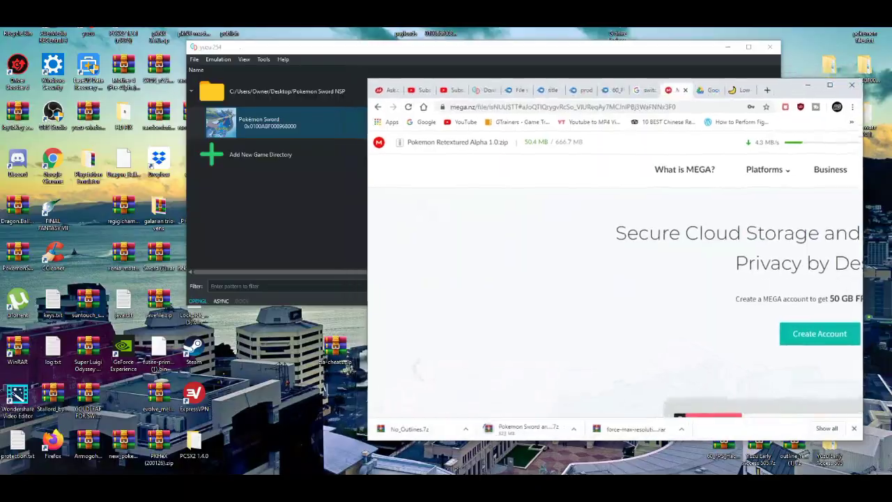
Step: Shrink the browser window and place the downloaded No Outlines, Retexture HD Mod and force-max-resolution-v2.rar archives on the desktop
{"action": "key", "text": "super+Down"}
{"action": "left_click_drag", "start_coordinate": [453, 432], "coordinate": [299, 418]}
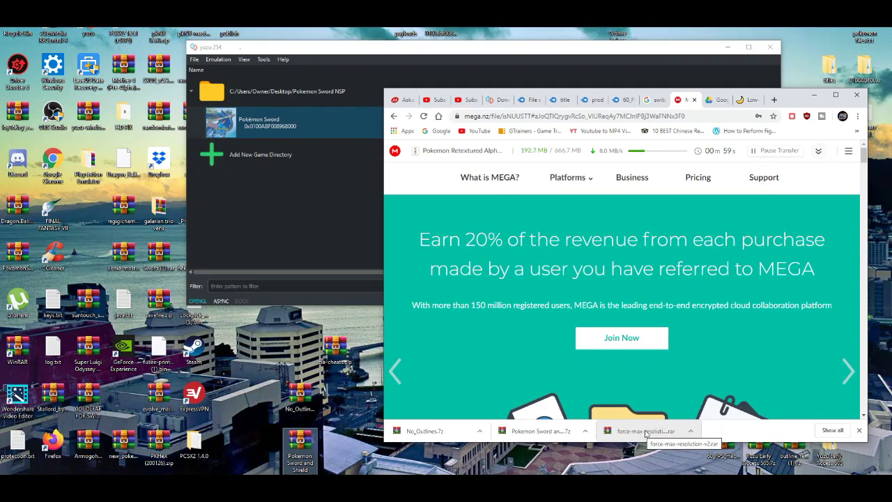
{"action": "left_click_drag", "start_coordinate": [646, 434], "coordinate": [405, 469]}
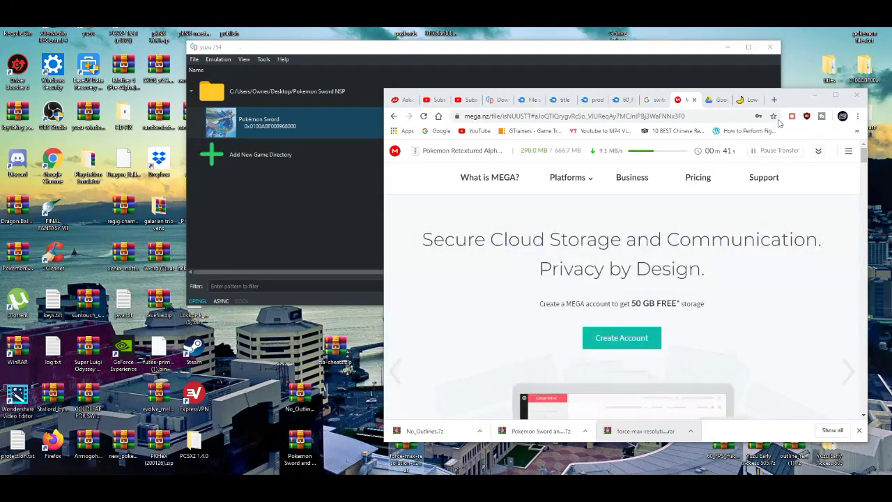
Step: Minimize the browser and open the No_Outlines.7z archive from the desktop, dismissing the WinRAR notice
{"action": "left_click", "coordinate": [817, 97]}
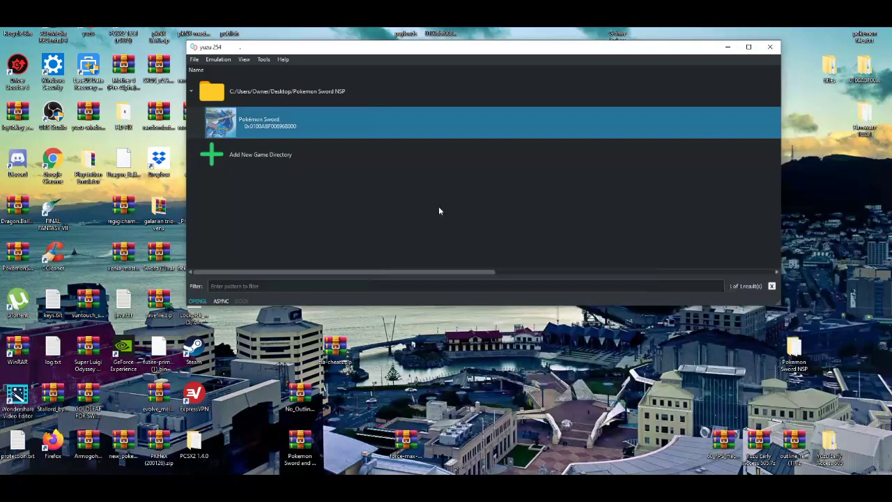
{"action": "double_click", "coordinate": [298, 411]}
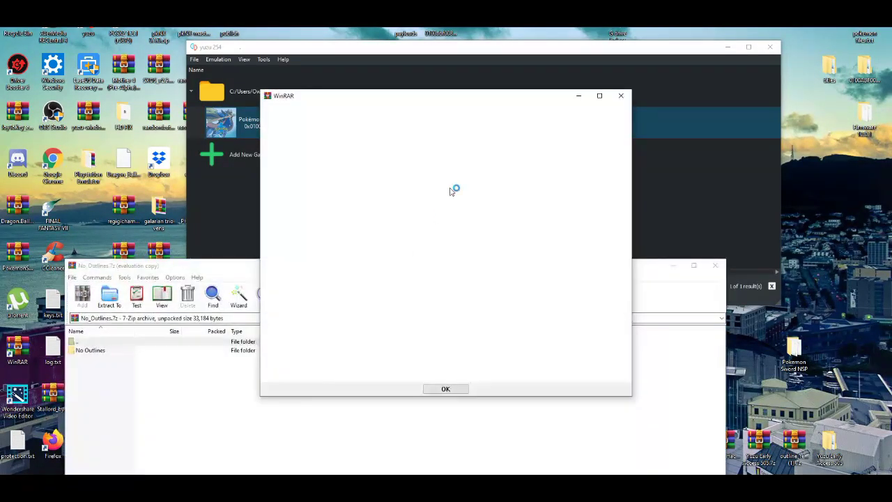
{"action": "left_click", "coordinate": [620, 96]}
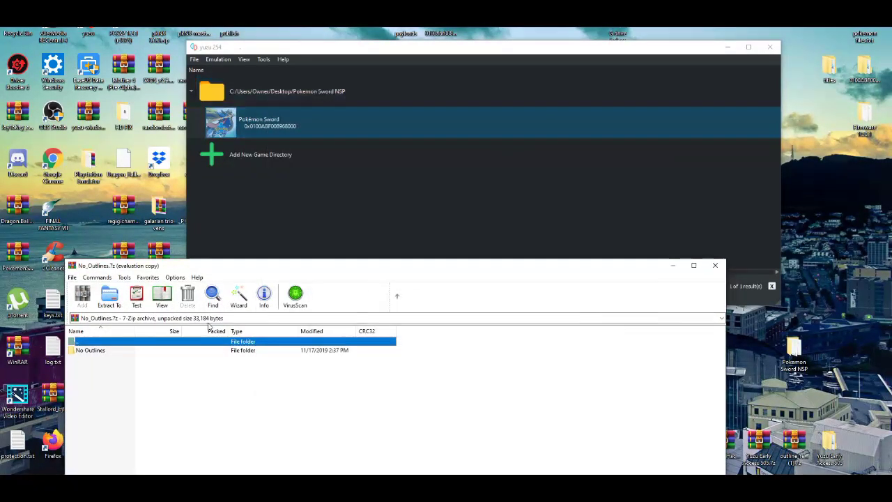
Step: Examine the folder structure inside the No Outlines archive down to the shader folder, and return to the archive's root
{"action": "double_click", "coordinate": [175, 352]}
{"action": "double_click", "coordinate": [175, 352]}
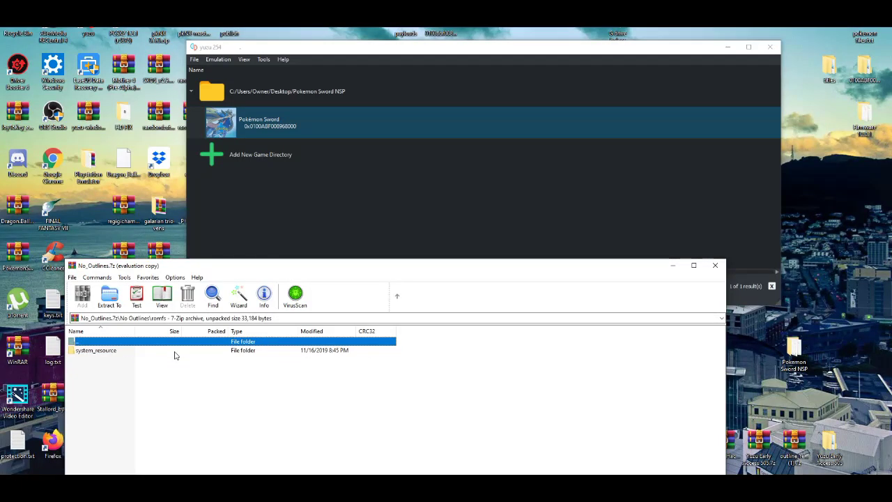
{"action": "double_click", "coordinate": [175, 353]}
{"action": "double_click", "coordinate": [175, 353]}
{"action": "left_click", "coordinate": [175, 353]}
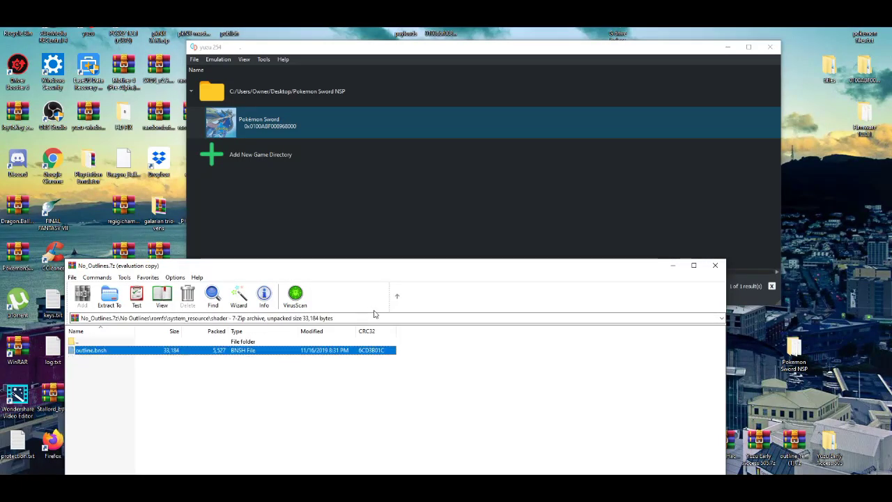
{"action": "left_click", "coordinate": [397, 297]}
{"action": "left_click", "coordinate": [398, 298]}
{"action": "left_click", "coordinate": [398, 297]}
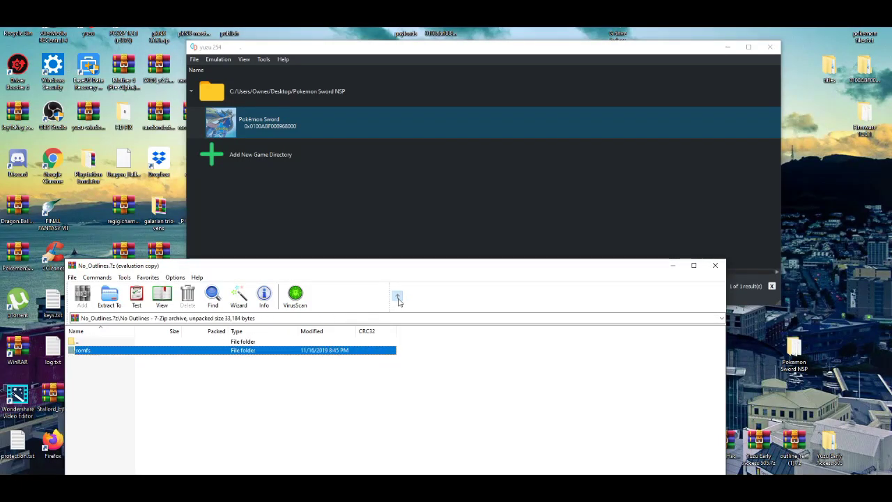
{"action": "left_click", "coordinate": [397, 298]}
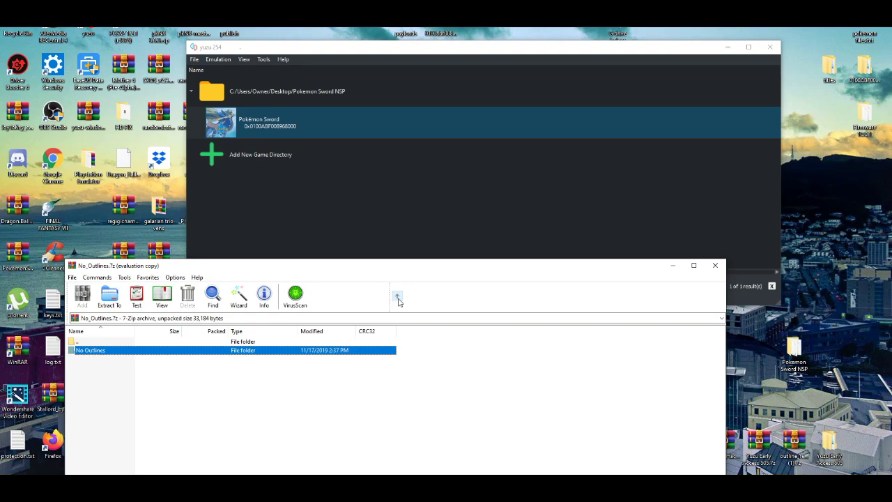
Step: Open Pokémon Sword's mod data location from yuzu, extract the No Outlines folder into it and close the archive
{"action": "right_click", "coordinate": [347, 119]}
{"action": "left_click", "coordinate": [382, 141]}
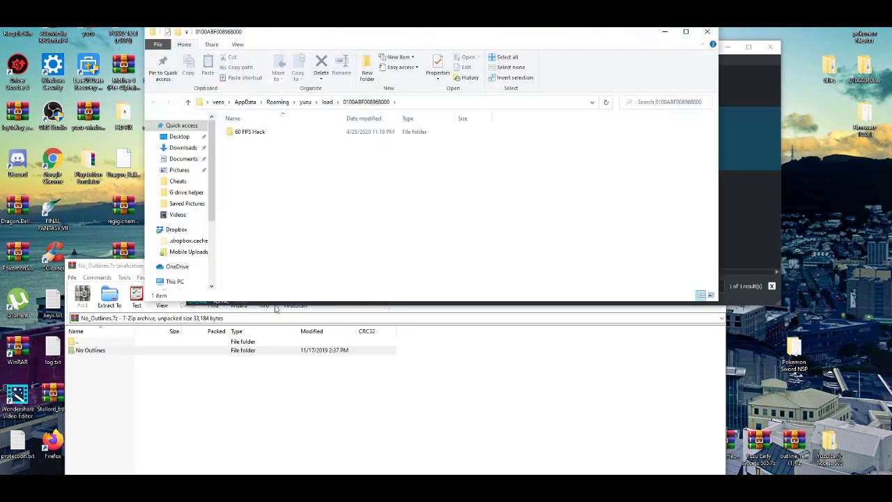
{"action": "left_click", "coordinate": [204, 353]}
{"action": "left_click_drag", "start_coordinate": [308, 163], "coordinate": [301, 170]}
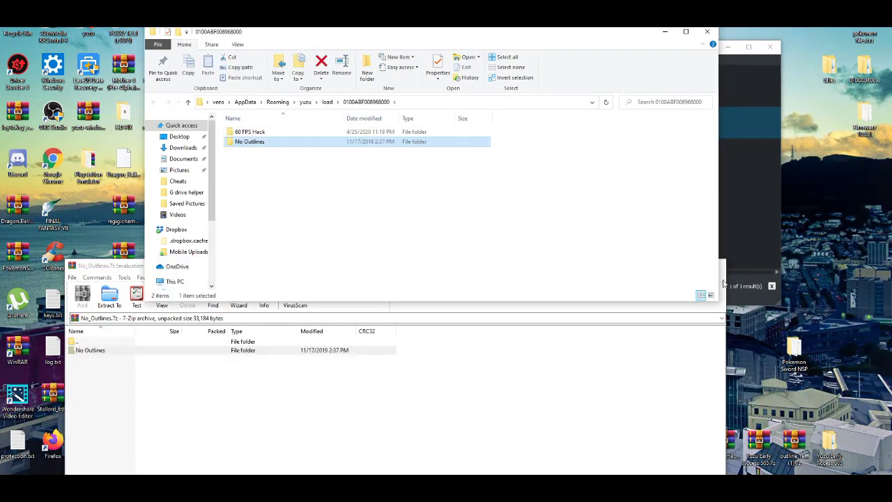
{"action": "left_click", "coordinate": [690, 397]}
{"action": "left_click", "coordinate": [716, 266]}
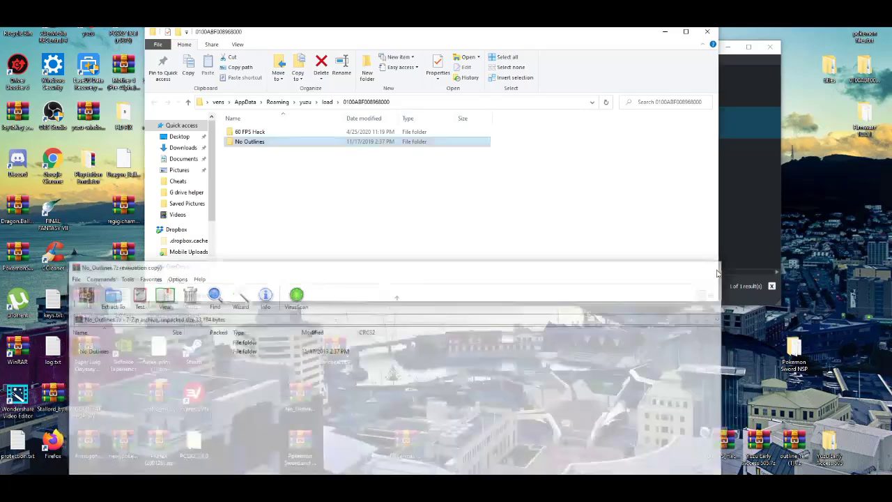
Step: Open the Pokemon Sword and Shield Retexture HD Mod.7z archive from the desktop and dismiss the WinRAR notice
{"action": "double_click", "coordinate": [300, 446]}
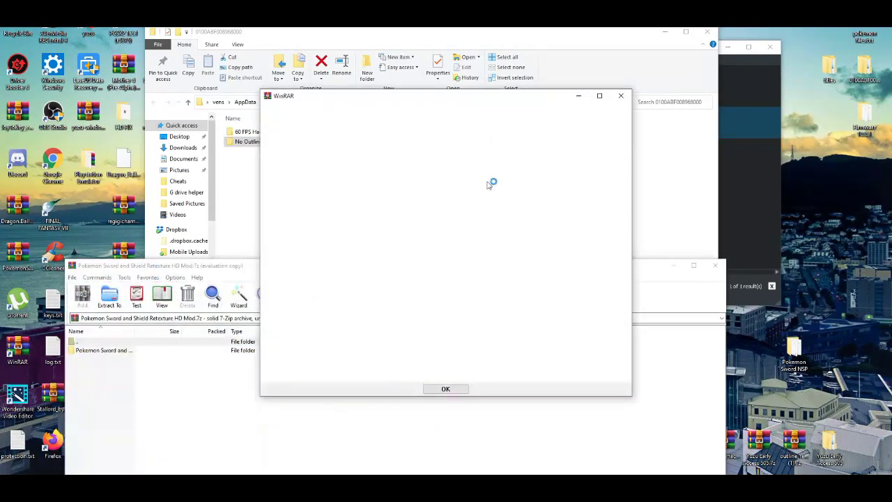
{"action": "left_click", "coordinate": [621, 95]}
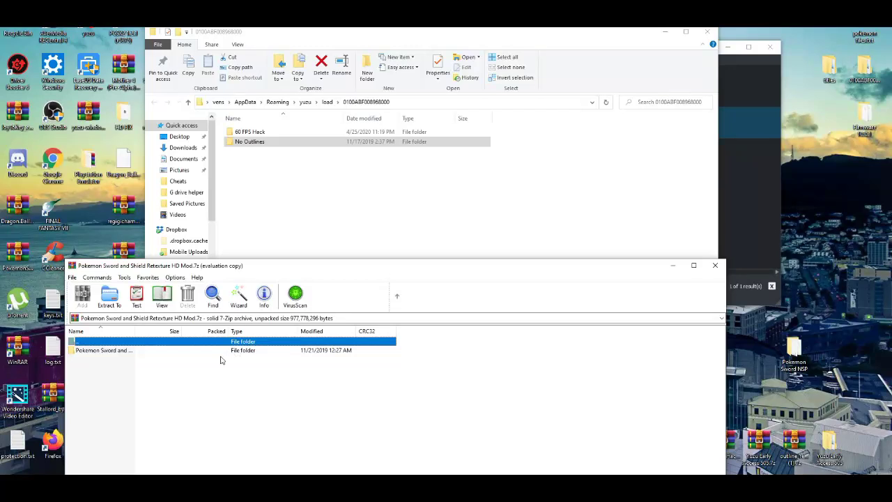
{"action": "left_click", "coordinate": [220, 360]}
Step: Examine the Retexture HD Mod archive's folders down to romfs\bin\archive\field, and return to its root
{"action": "double_click", "coordinate": [242, 351]}
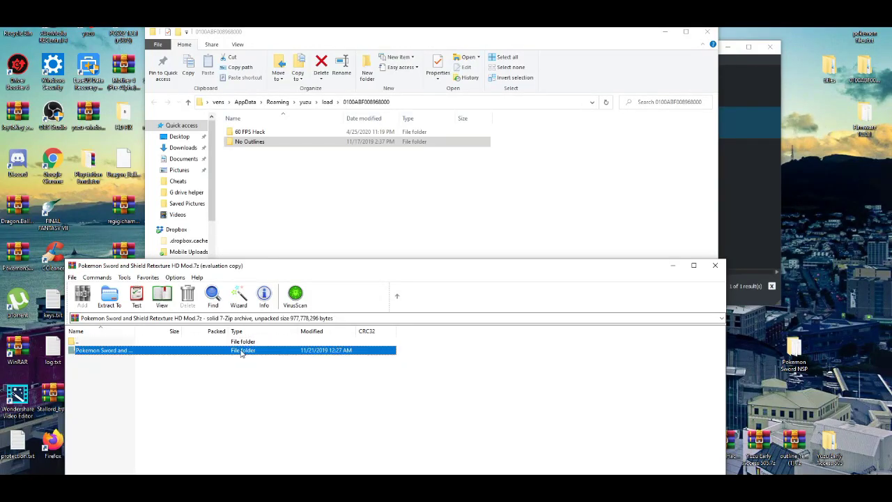
{"action": "double_click", "coordinate": [241, 351]}
{"action": "left_click", "coordinate": [241, 350]}
{"action": "double_click", "coordinate": [241, 350]}
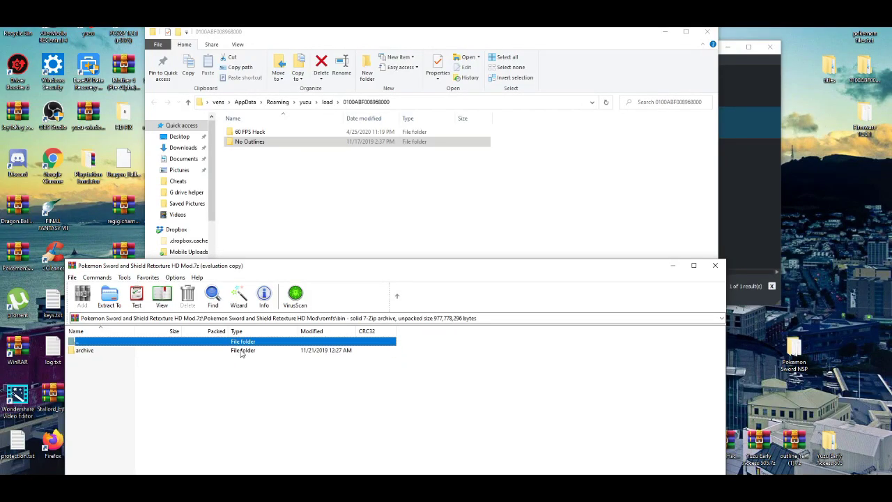
{"action": "double_click", "coordinate": [241, 351]}
{"action": "left_click", "coordinate": [241, 351]}
{"action": "double_click", "coordinate": [241, 351]}
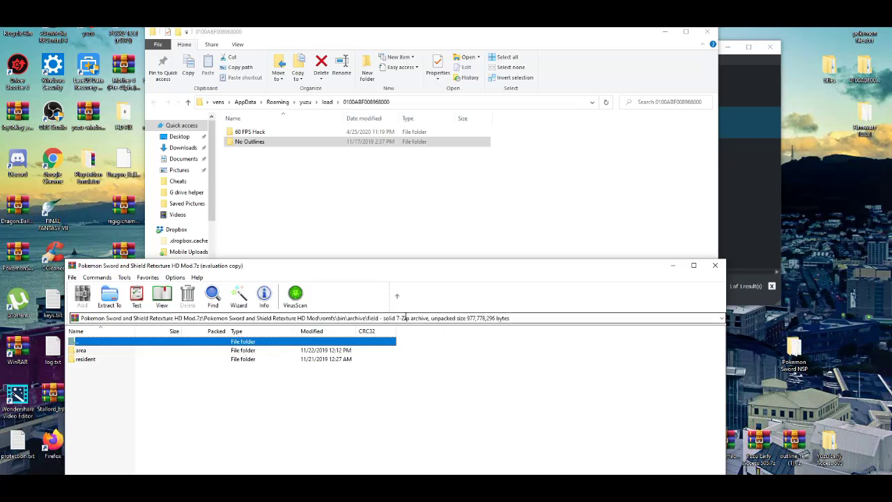
{"action": "left_click", "coordinate": [397, 299]}
{"action": "left_click", "coordinate": [397, 298]}
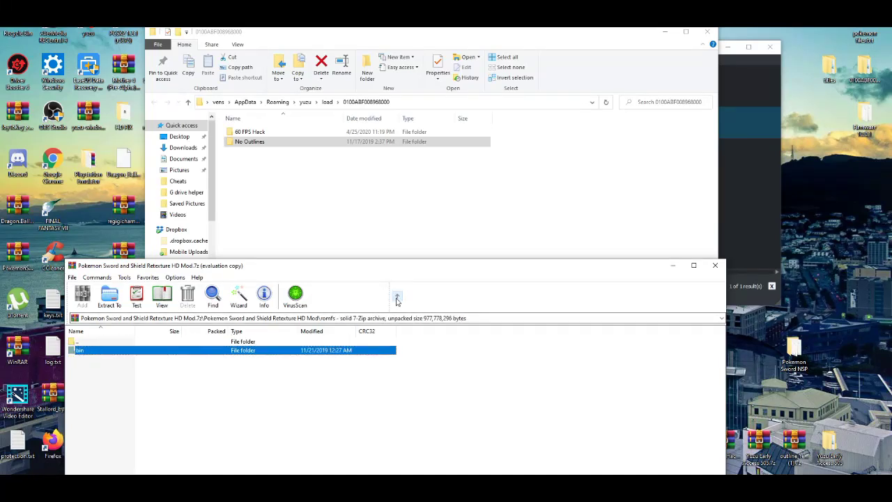
{"action": "left_click", "coordinate": [397, 299]}
{"action": "left_click", "coordinate": [397, 299]}
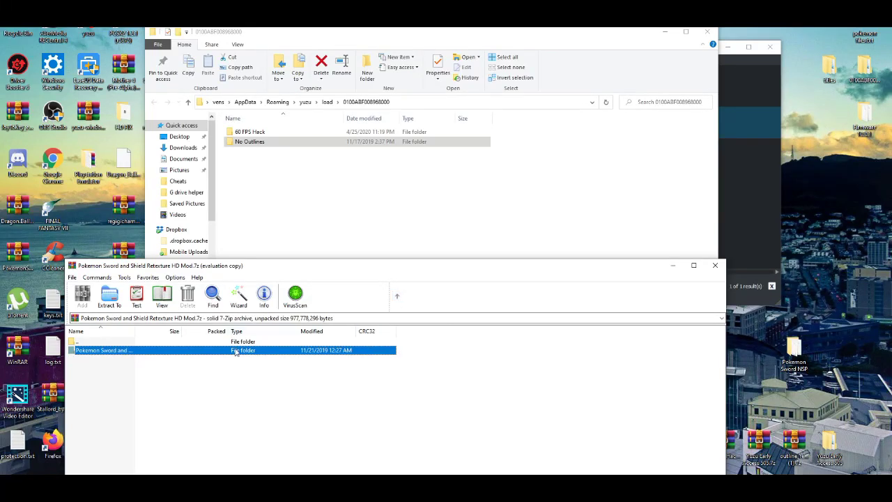
Step: Extract the Pokemon Sword and Shield Retexture HD Mod folder into the 0100ABF008968000 mod folder and minimize the archive window
{"action": "left_click_drag", "start_coordinate": [103, 350], "coordinate": [295, 207]}
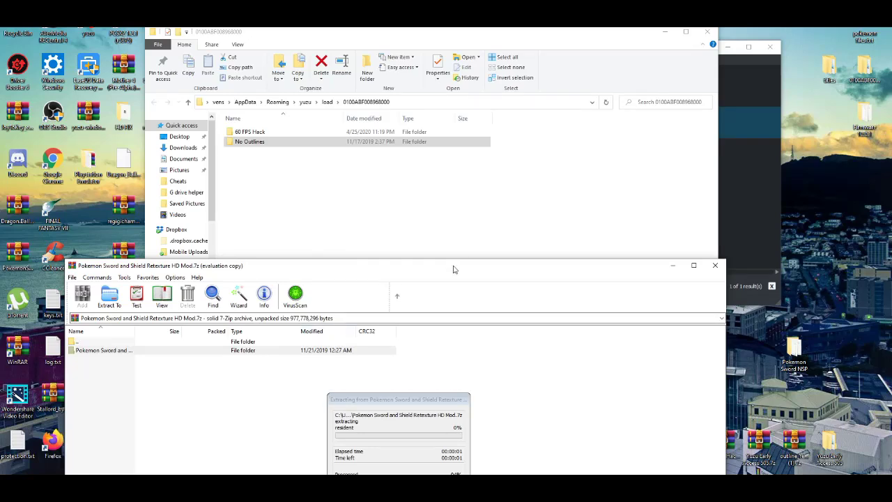
{"action": "left_click_drag", "start_coordinate": [453, 269], "coordinate": [452, 118]}
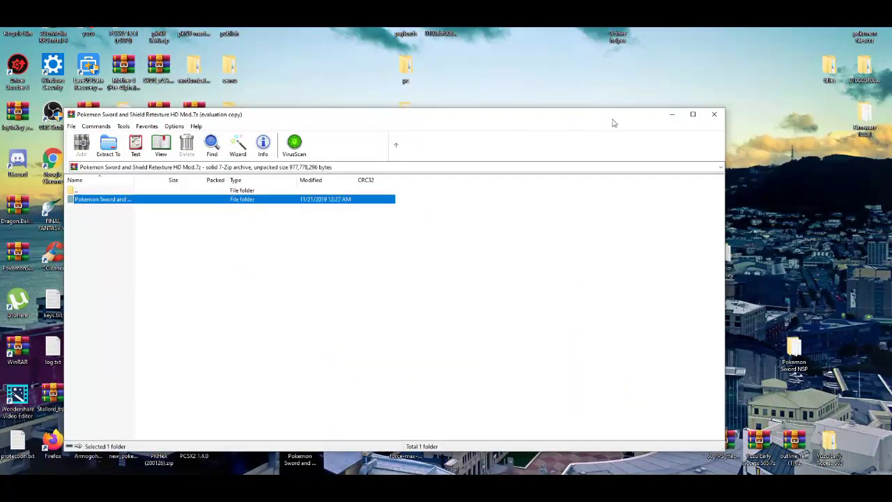
{"action": "left_click", "coordinate": [670, 116]}
{"action": "key", "text": "alt+Tab"}
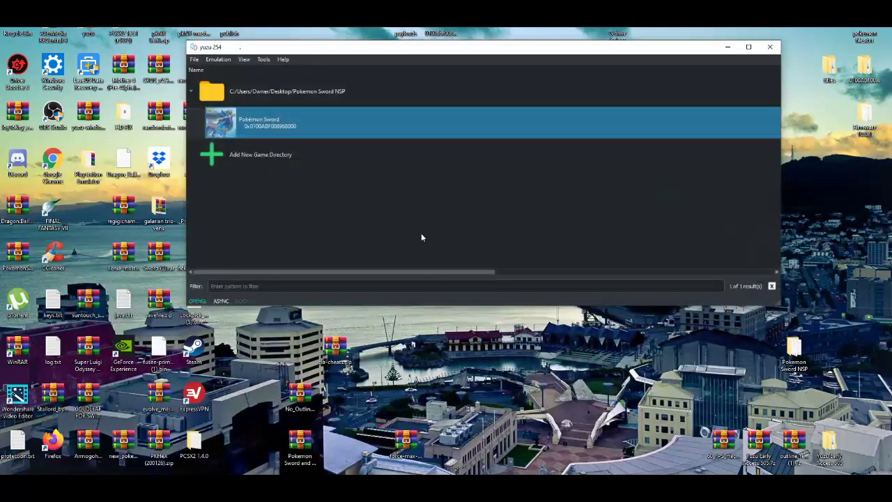
Step: Reopen Pokémon Sword's mod data location from yuzu's game list and clear the folder selection
{"action": "right_click", "coordinate": [351, 118]}
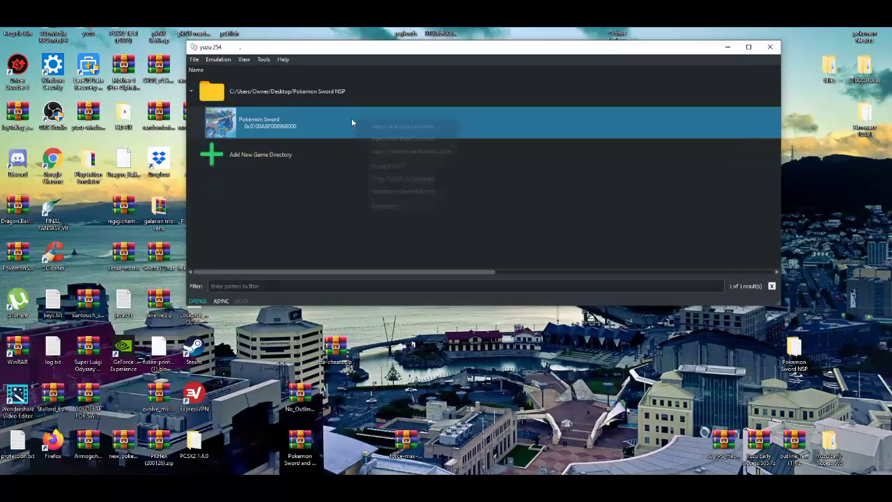
{"action": "left_click", "coordinate": [396, 144]}
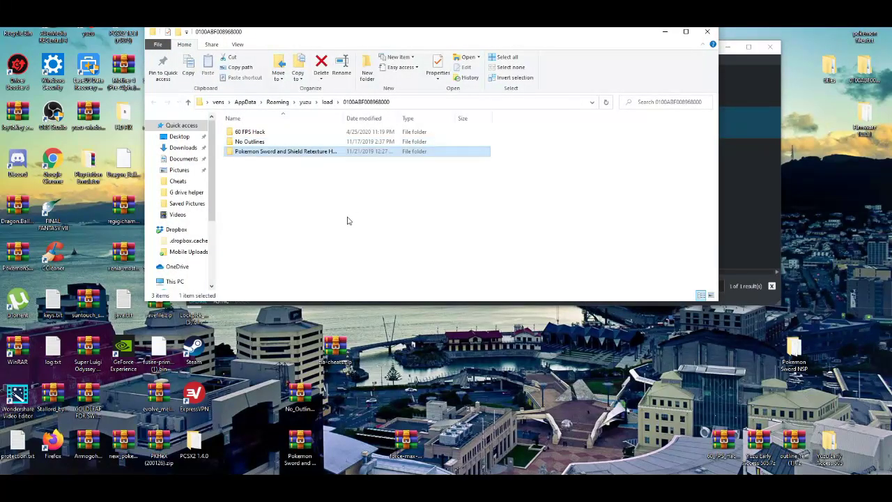
{"action": "left_click", "coordinate": [349, 221]}
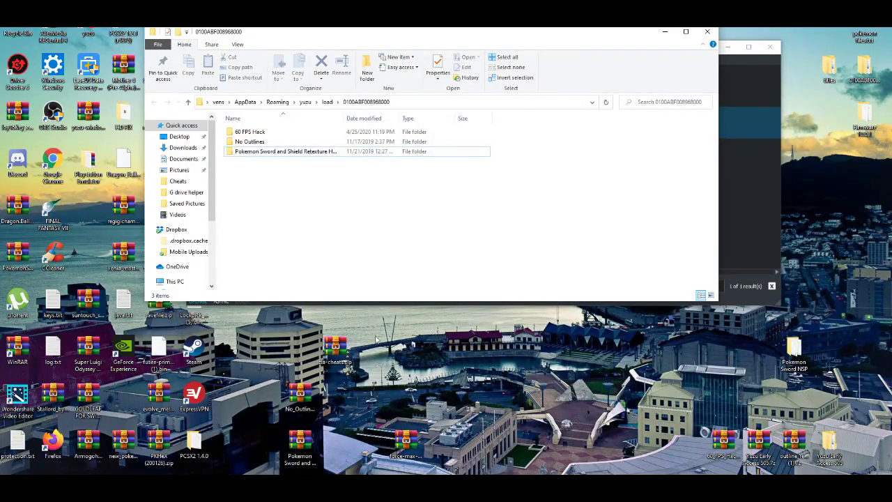
Step: Open force-max-resolution-v2.rar, check its contents, extract the force-max-resolution folder into the game's mod folder and close the archive
{"action": "double_click", "coordinate": [404, 445]}
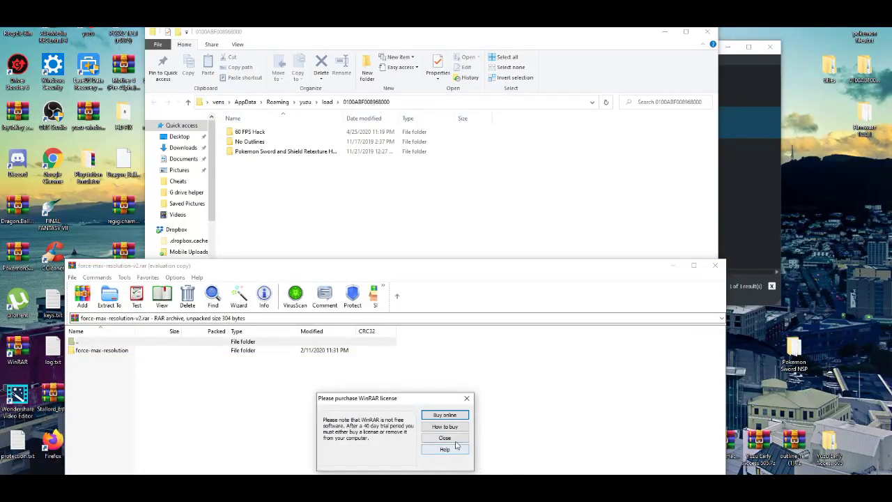
{"action": "left_click", "coordinate": [449, 438]}
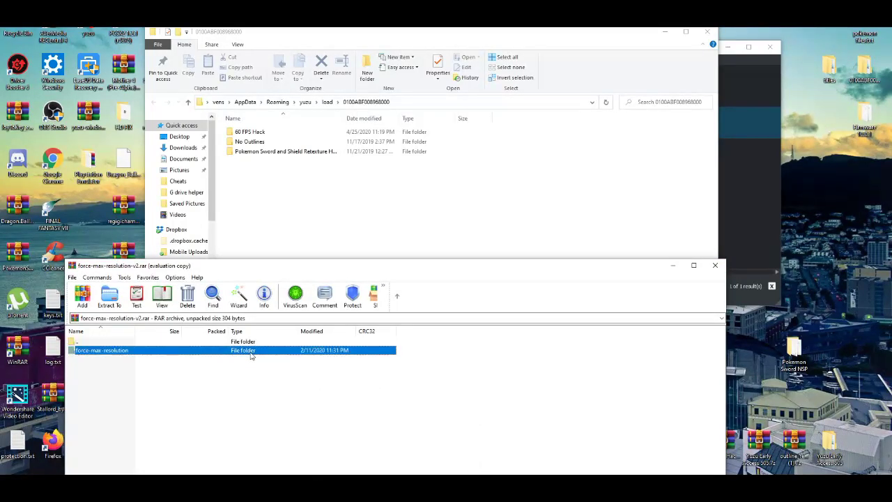
{"action": "double_click", "coordinate": [251, 351]}
{"action": "double_click", "coordinate": [251, 350]}
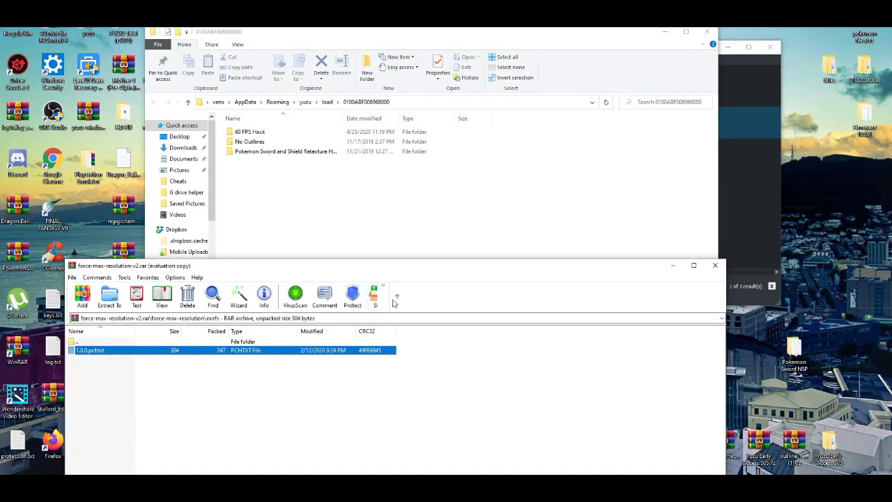
{"action": "left_click", "coordinate": [396, 297]}
{"action": "left_click", "coordinate": [396, 296]}
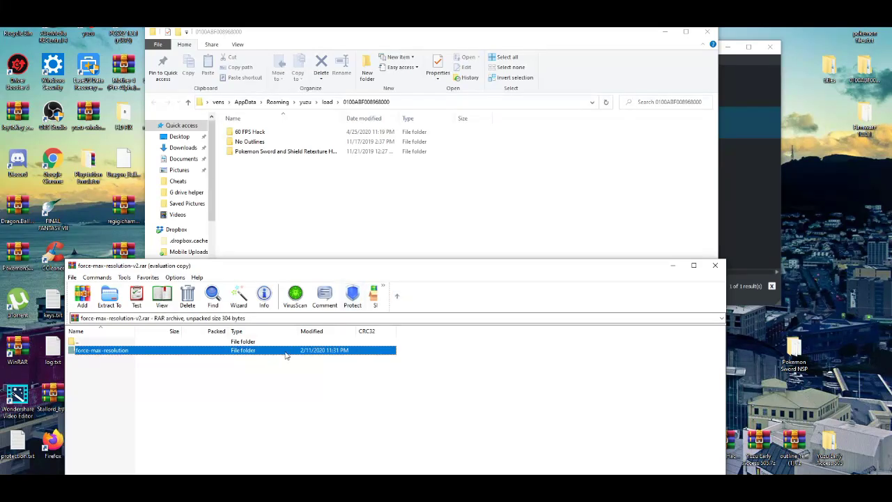
{"action": "left_click_drag", "start_coordinate": [274, 354], "coordinate": [332, 201]}
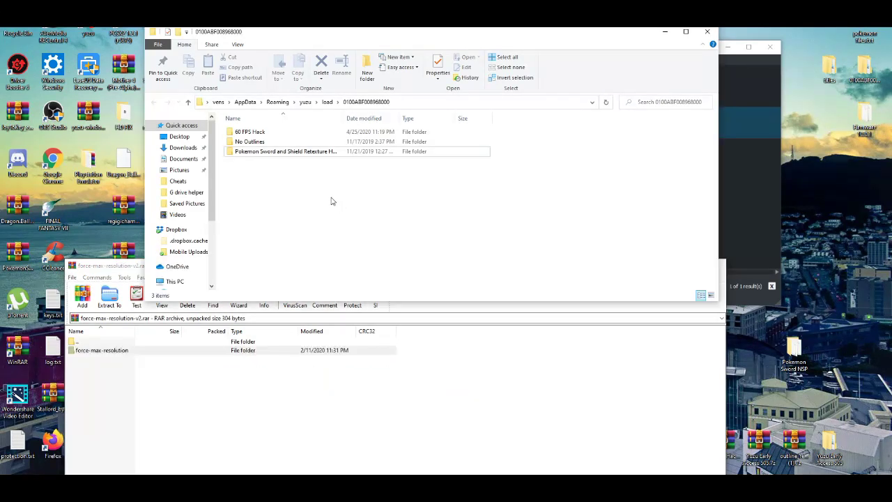
{"action": "left_click", "coordinate": [616, 379]}
{"action": "left_click", "coordinate": [713, 264]}
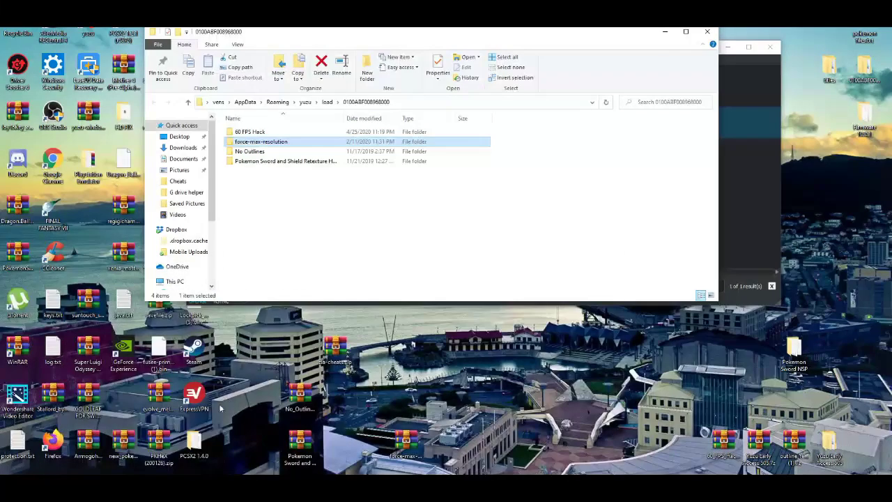
Step: Switch to Chrome, place the downloaded Pokemon Retextured Alpha 1.0.zip on the desktop, minimize the browser and select the archive
{"action": "key", "text": "alt+Tab"}
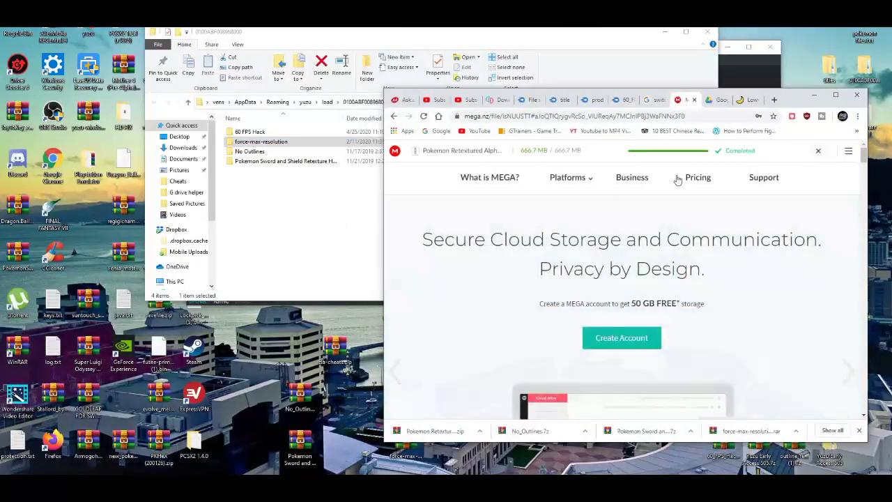
{"action": "left_click", "coordinate": [834, 95]}
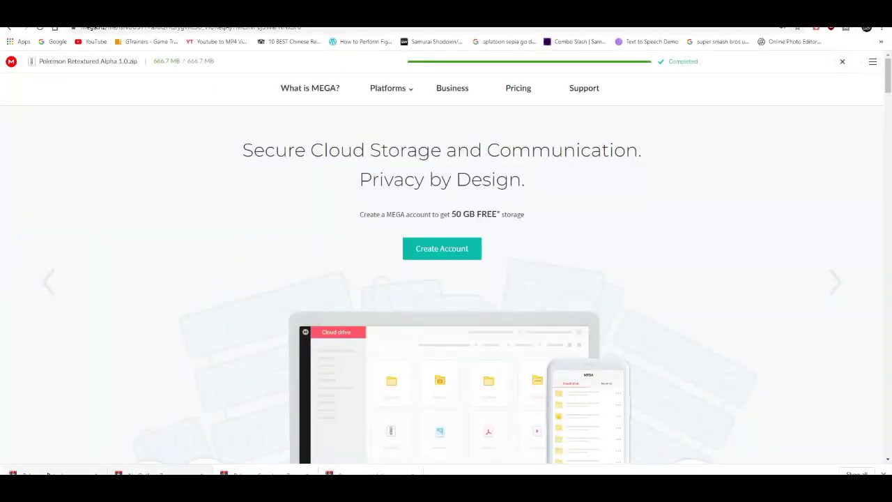
{"action": "key", "text": "super+Down"}
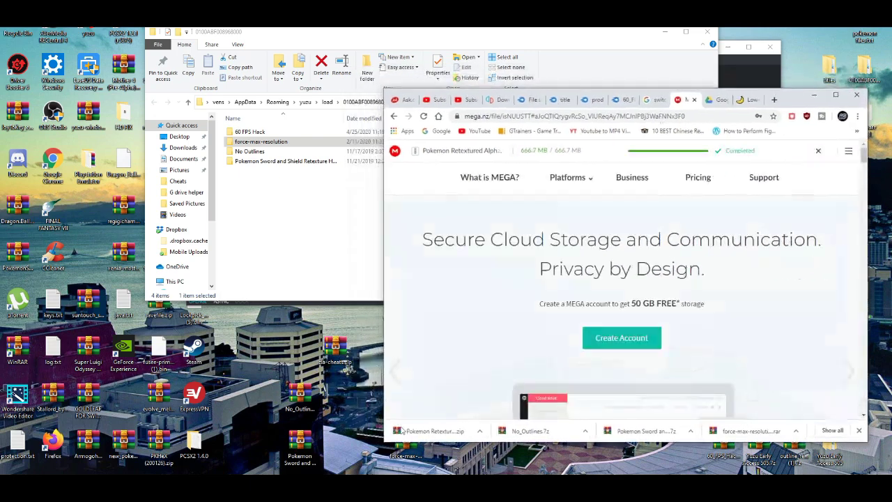
{"action": "left_click_drag", "start_coordinate": [429, 435], "coordinate": [247, 446]}
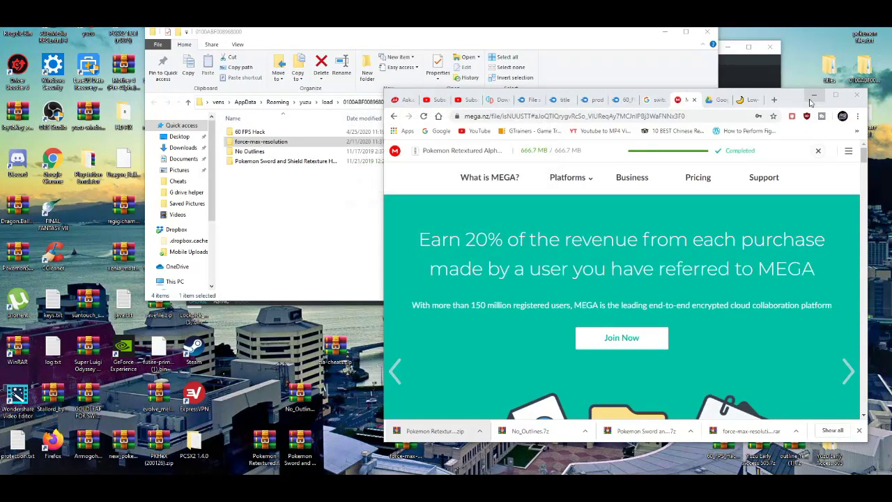
{"action": "left_click", "coordinate": [815, 96]}
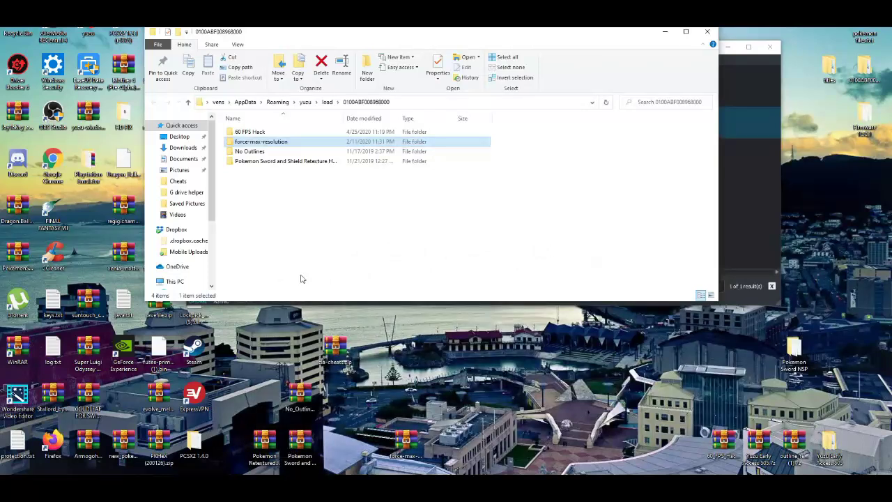
{"action": "left_click", "coordinate": [263, 454]}
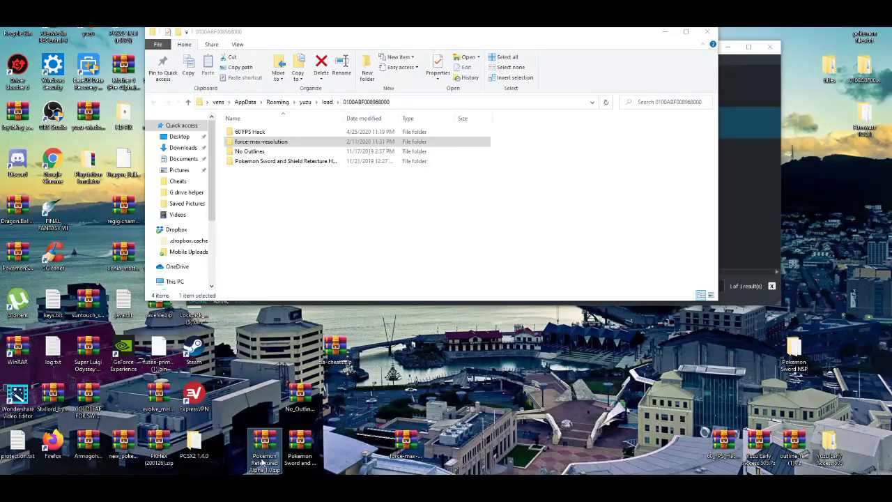
Step: Open Pokemon Retextured Alpha 1.0.zip, extract its Pokemon Retextured Alpha 1.0 folder into the 0100ABF008968000 mod folder and close the archive
{"action": "mouse_move", "coordinate": [263, 461]}
{"action": "left_mouse_down"}
{"action": "mouse_move", "coordinate": [267, 227]}
{"action": "mouse_move", "coordinate": [250, 269]}
{"action": "mouse_move", "coordinate": [260, 444]}
{"action": "left_mouse_up"}
{"action": "double_click", "coordinate": [263, 457]}
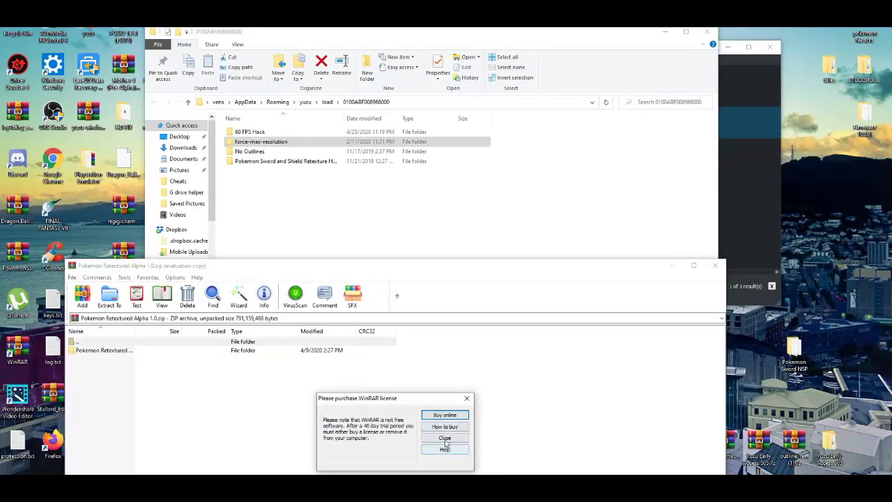
{"action": "left_click", "coordinate": [444, 439]}
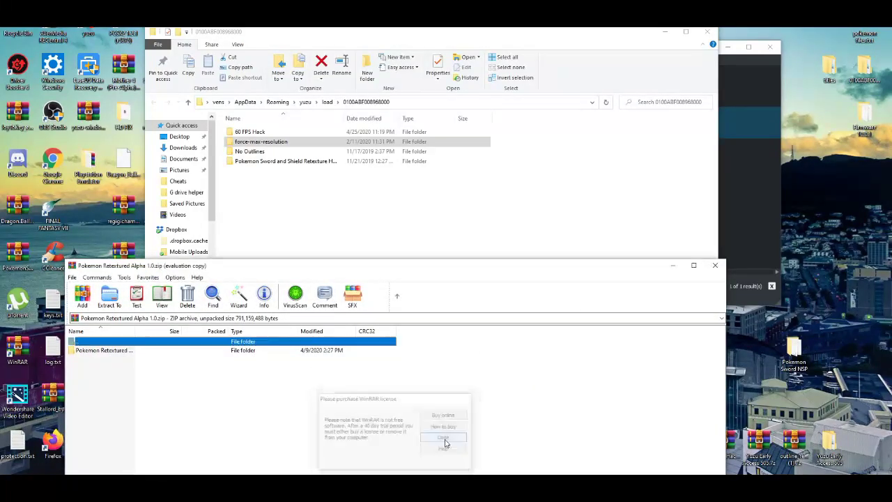
{"action": "left_click", "coordinate": [252, 353]}
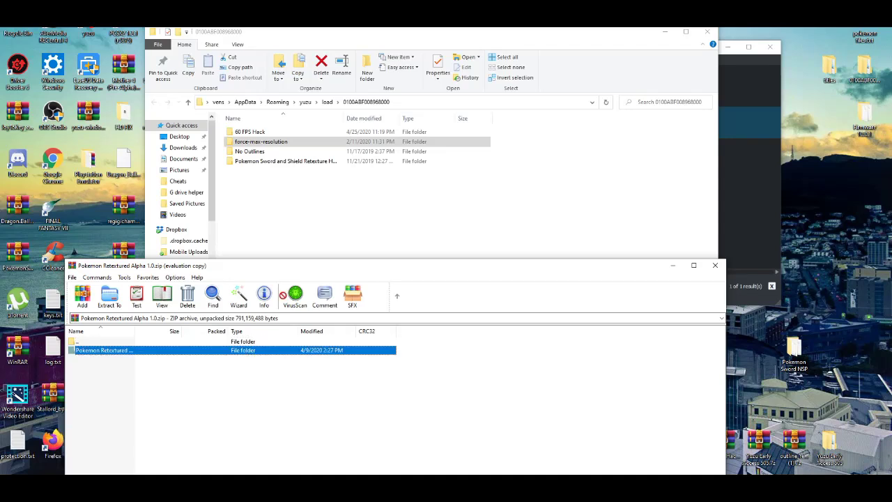
{"action": "left_click_drag", "start_coordinate": [282, 295], "coordinate": [284, 216]}
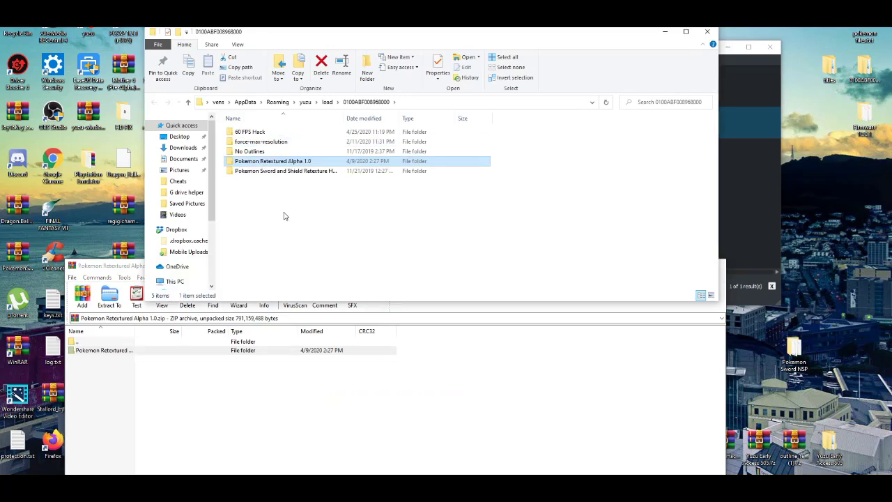
{"action": "left_click", "coordinate": [476, 346]}
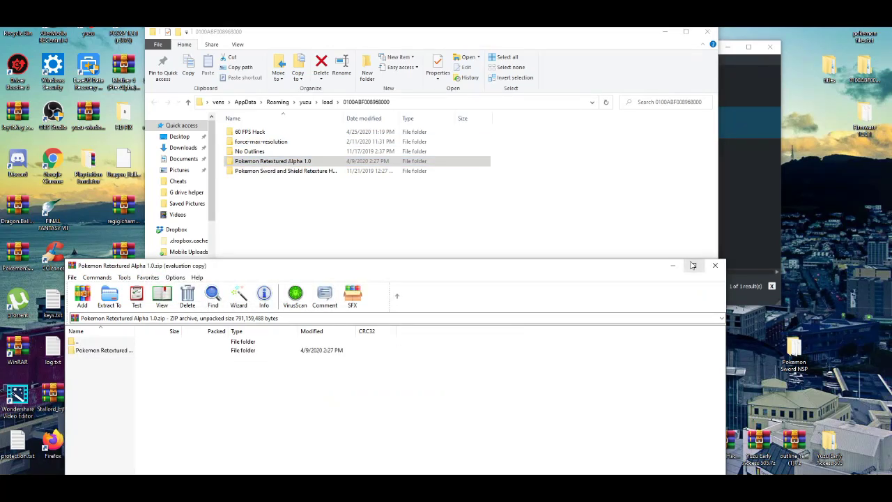
{"action": "left_click", "coordinate": [714, 265]}
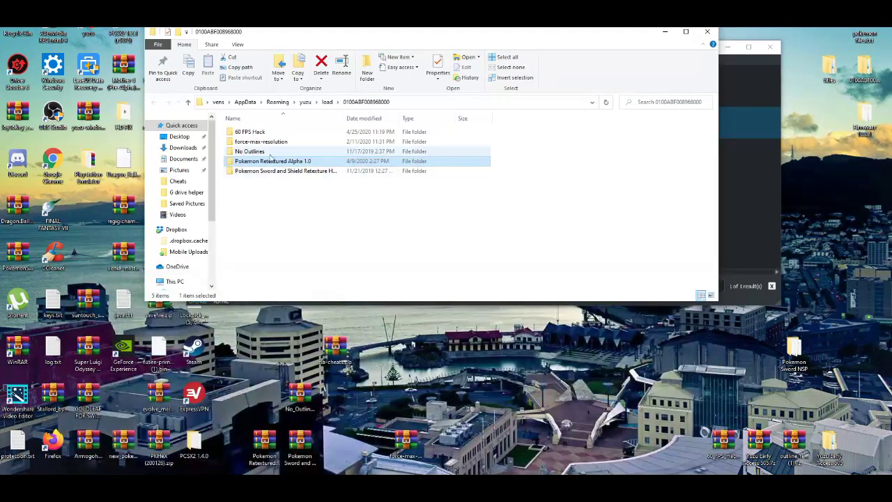
Step: Review the mod folders in 0100ABF008968000, including No Outlines, force-max-resolution and the two texture mods, and close the folder window
{"action": "left_click", "coordinate": [270, 153]}
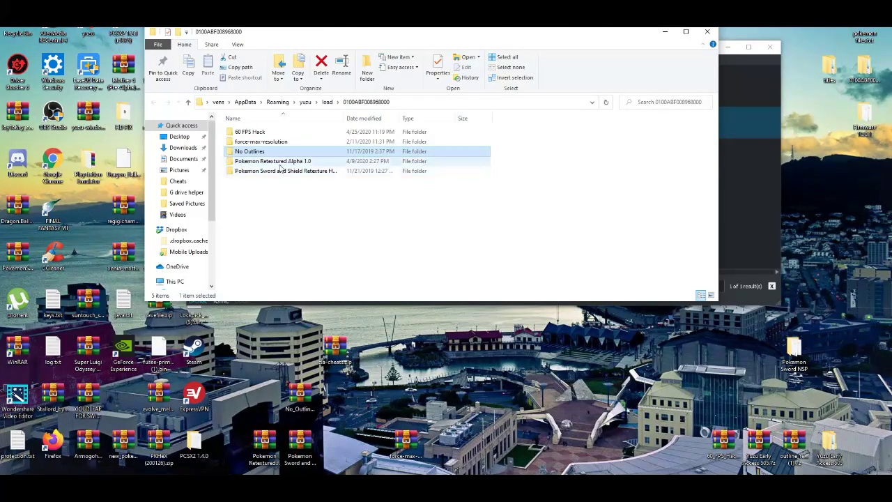
{"action": "left_click", "coordinate": [281, 163]}
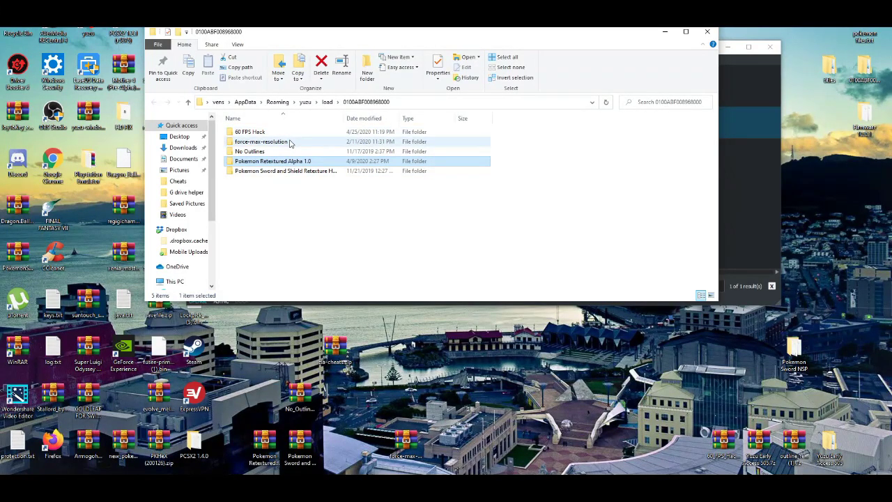
{"action": "left_click", "coordinate": [291, 144]}
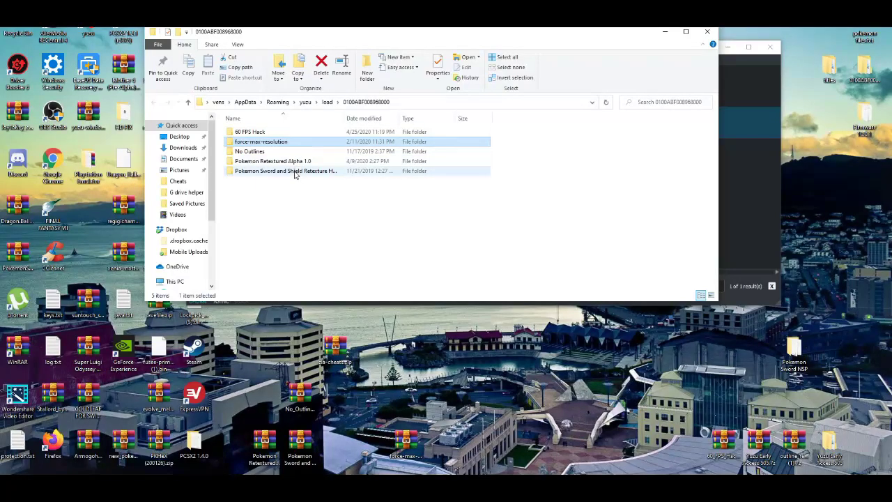
{"action": "left_click", "coordinate": [294, 173]}
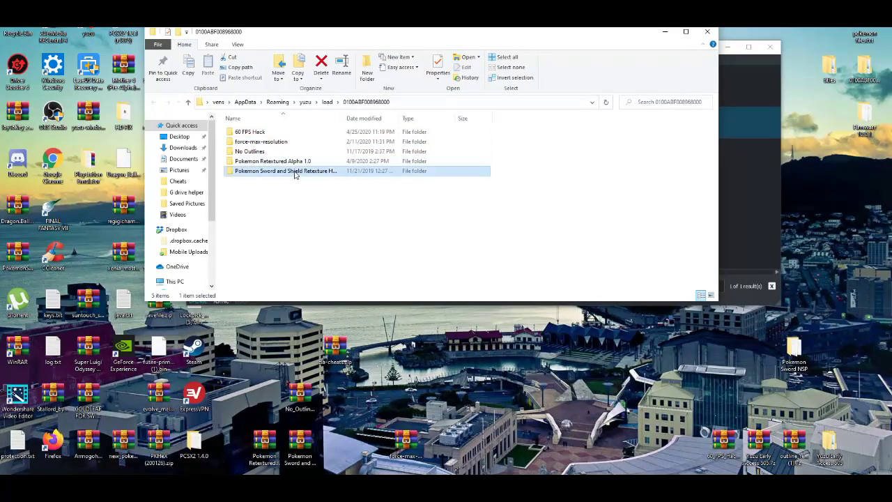
{"action": "left_click", "coordinate": [707, 34]}
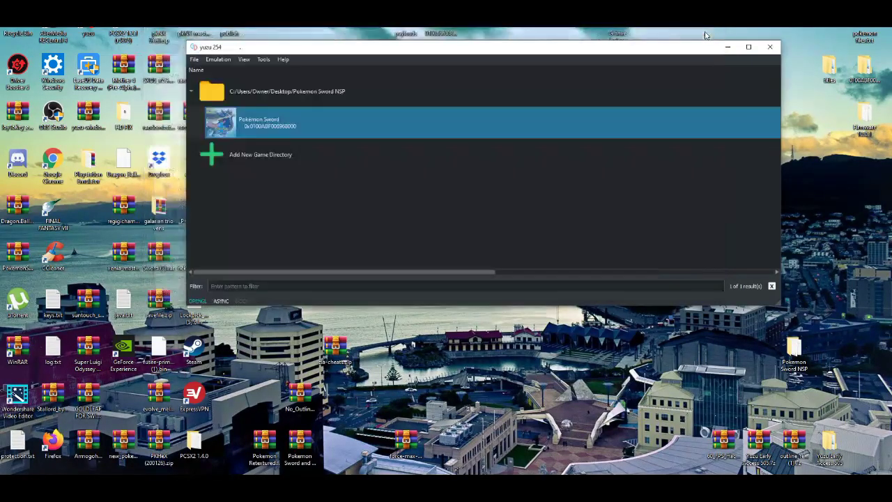
Step: Check the add-ons listed in Pokémon Sword's properties and accept the dialog
{"action": "right_click", "coordinate": [302, 125]}
{"action": "left_click", "coordinate": [340, 209]}
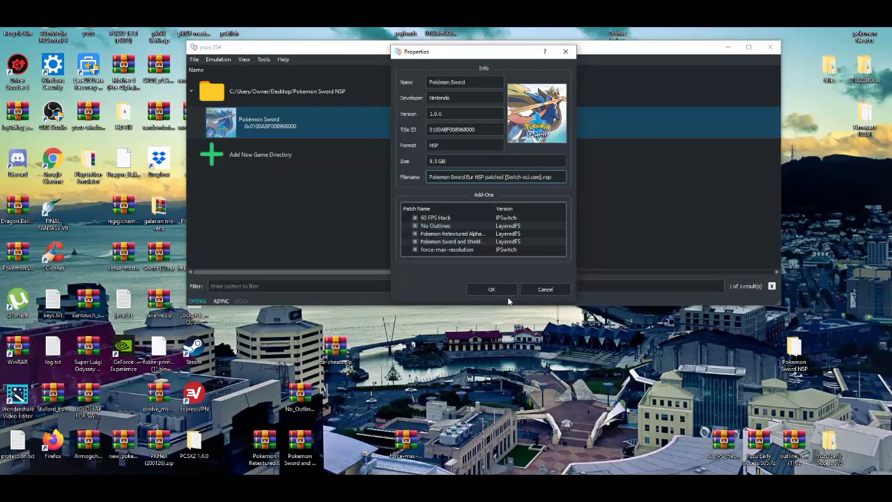
{"action": "left_click", "coordinate": [499, 288]}
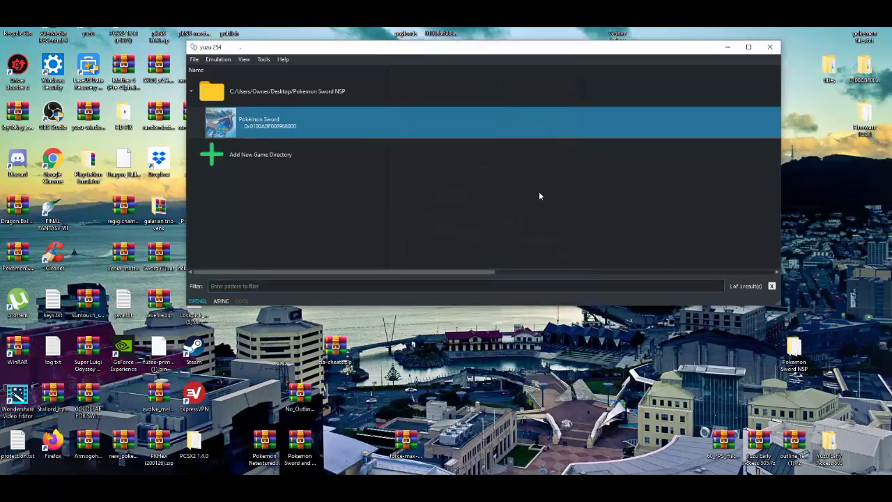
Step: Launch Pokémon Sword and choose English as the language and the first photo in the lineup for the character
{"action": "double_click", "coordinate": [277, 127]}
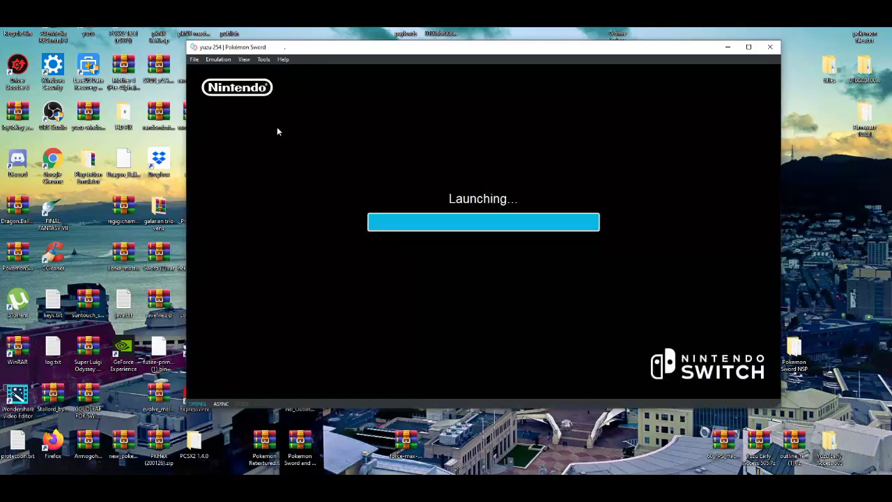
{"action": "mouse_move", "coordinate": [497, 51]}
{"action": "left_mouse_down"}
{"action": "mouse_move", "coordinate": [450, 28]}
{"action": "mouse_move", "coordinate": [488, 42]}
{"action": "left_mouse_up"}
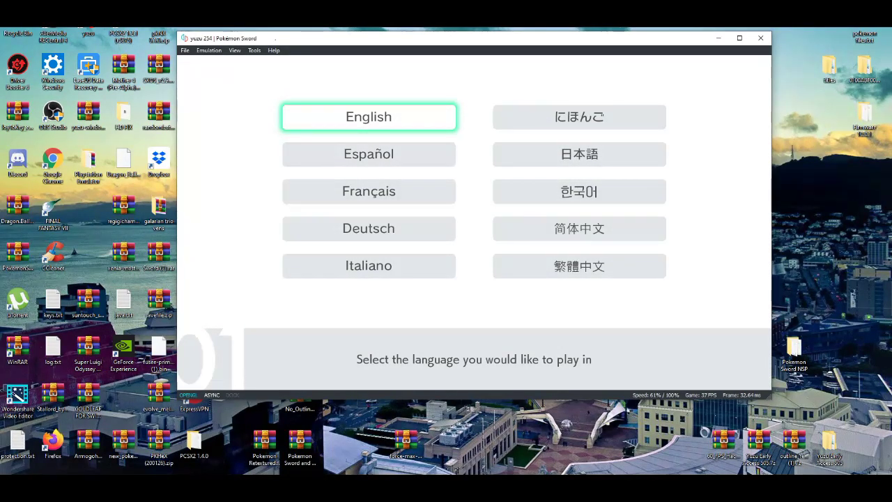
{"action": "key", "text": "c"}
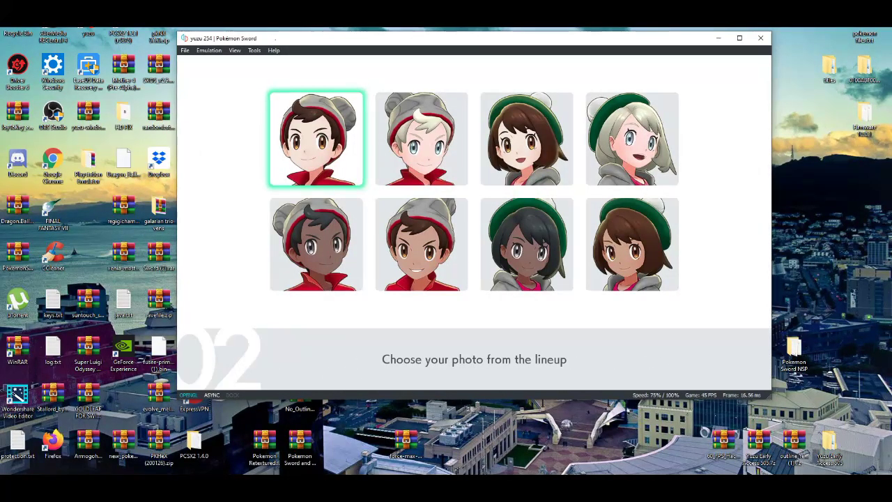
{"action": "key", "text": "c"}
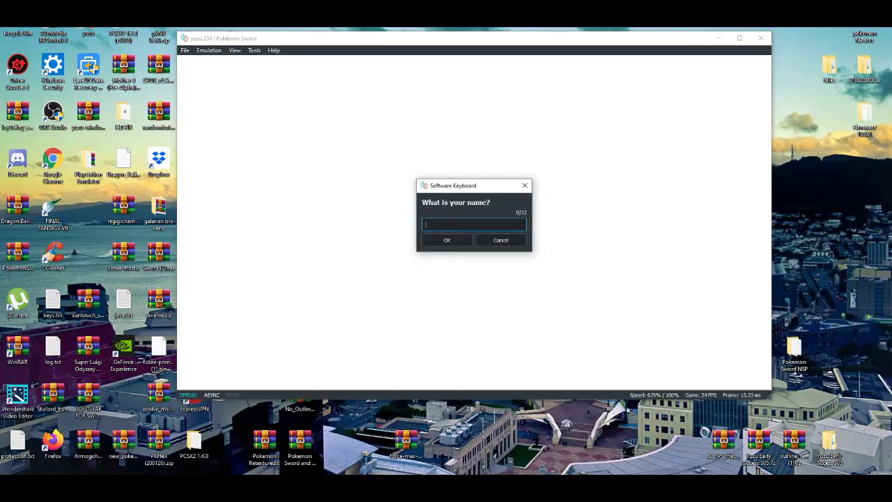
Step: Enter a player name and confirm the character information to start the game
{"action": "type", "text": "jk"}
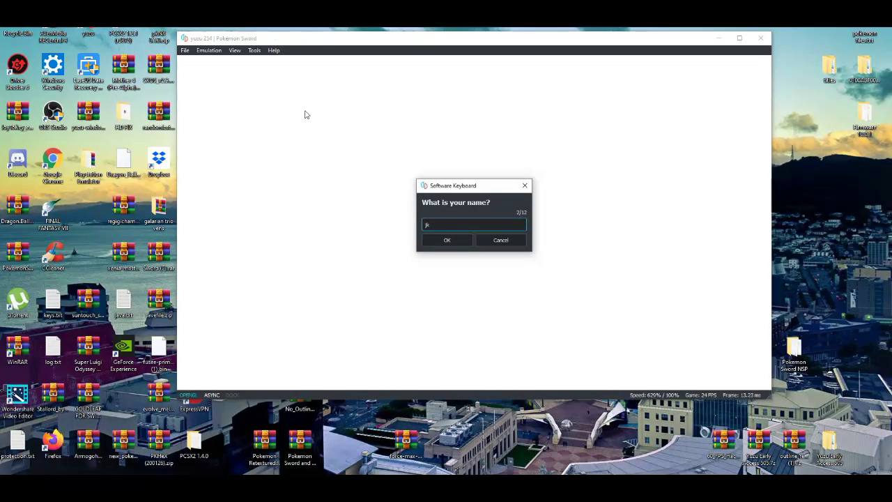
{"action": "left_click", "coordinate": [439, 239]}
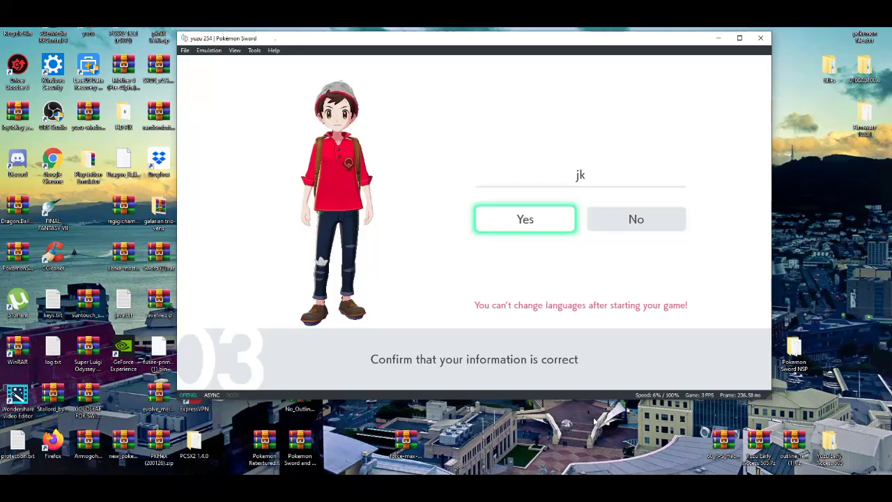
{"action": "key", "text": "c"}
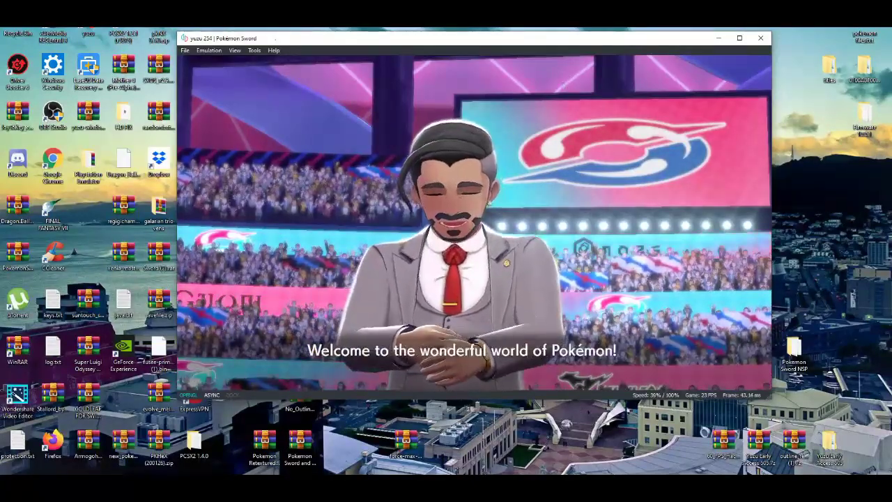
Step: View the opening dialogue in full screen to check the modded graphics and stop the emulation
{"action": "left_click", "coordinate": [741, 38]}
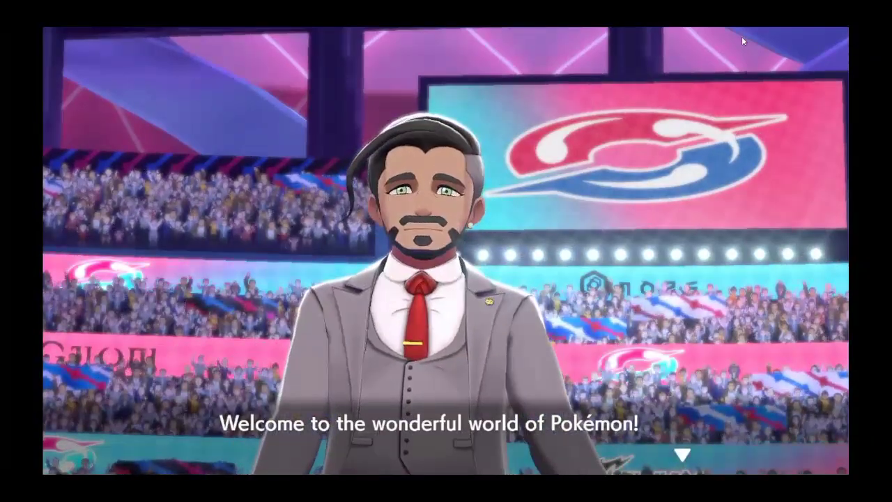
{"action": "key", "text": "c"}
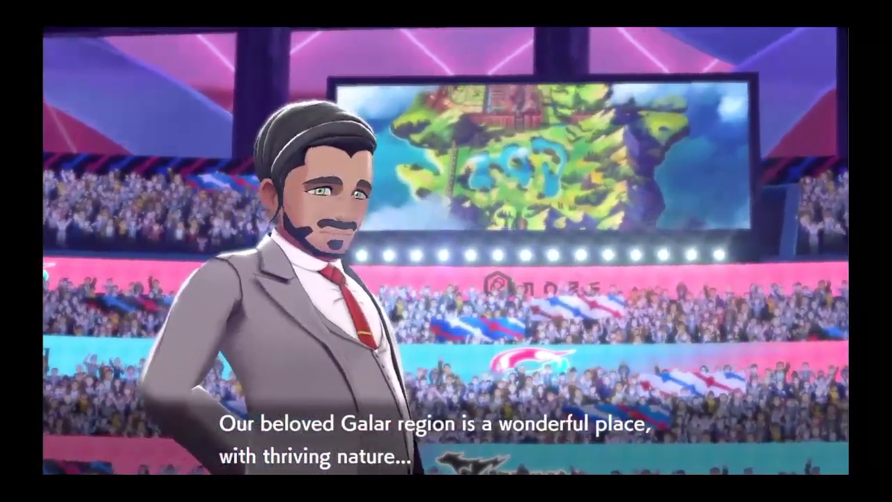
{"action": "key", "text": "alt+e"}
{"action": "left_click", "coordinate": [53, 55]}
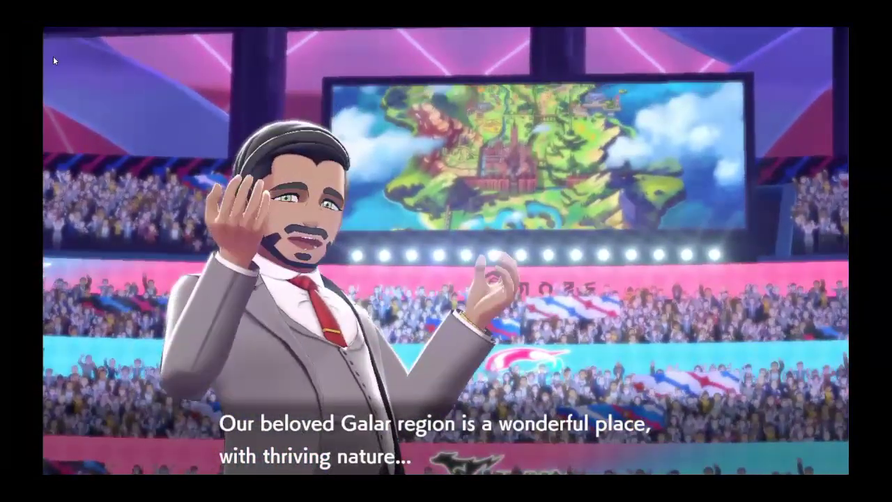
Step: Inspect the add-ons in Pokémon Sword's properties again, cancel the dialog and return from full screen to the windowed view
{"action": "right_click", "coordinate": [653, 81]}
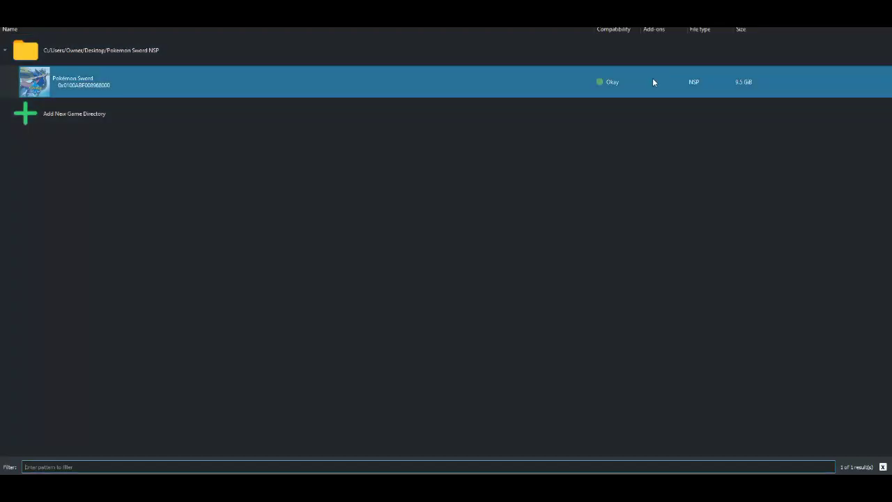
{"action": "left_click", "coordinate": [686, 169]}
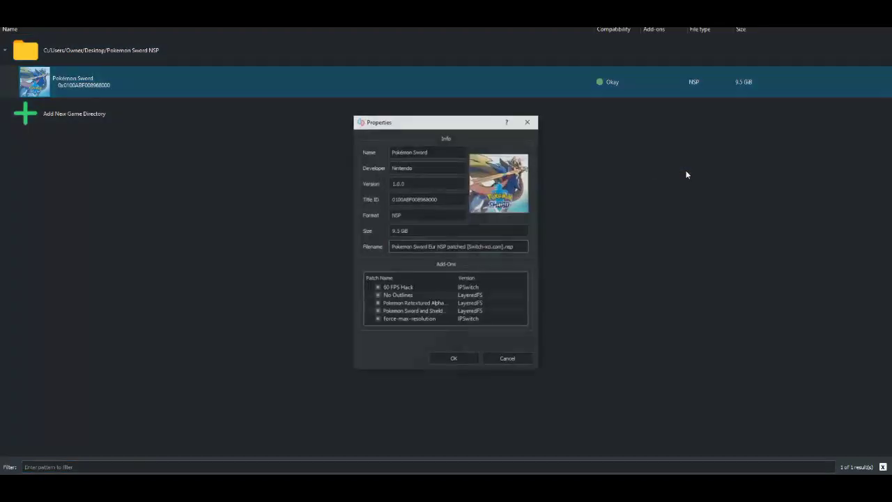
{"action": "left_click", "coordinate": [508, 360]}
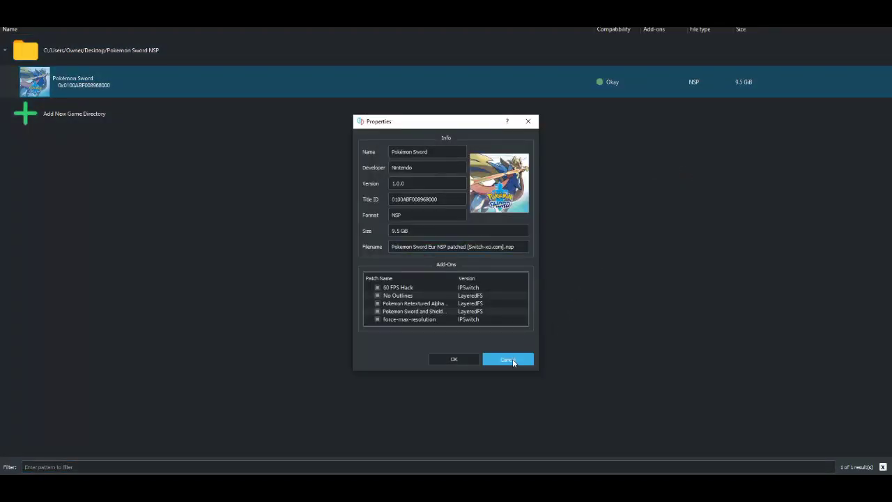
{"action": "key", "text": "F11"}
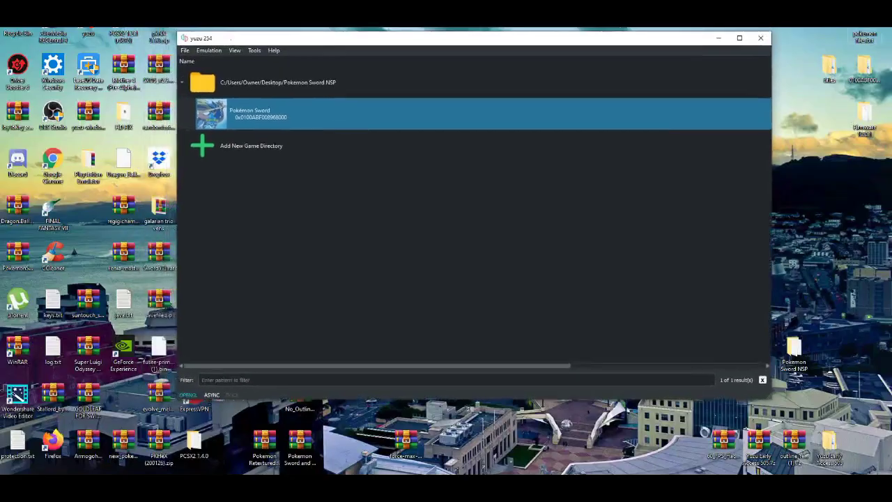